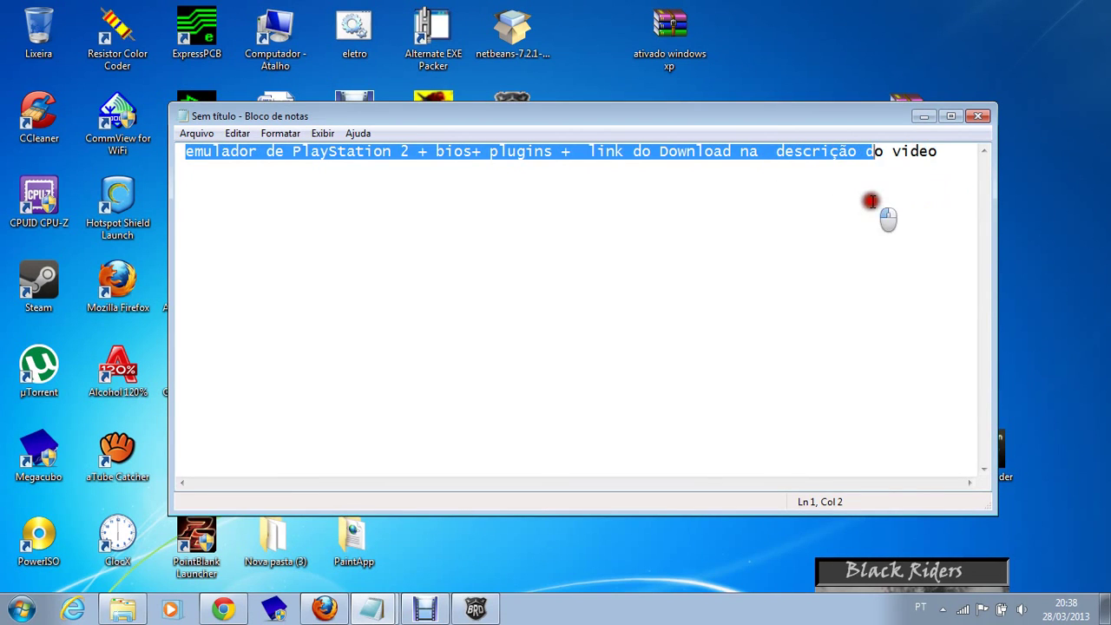
click(653, 302)
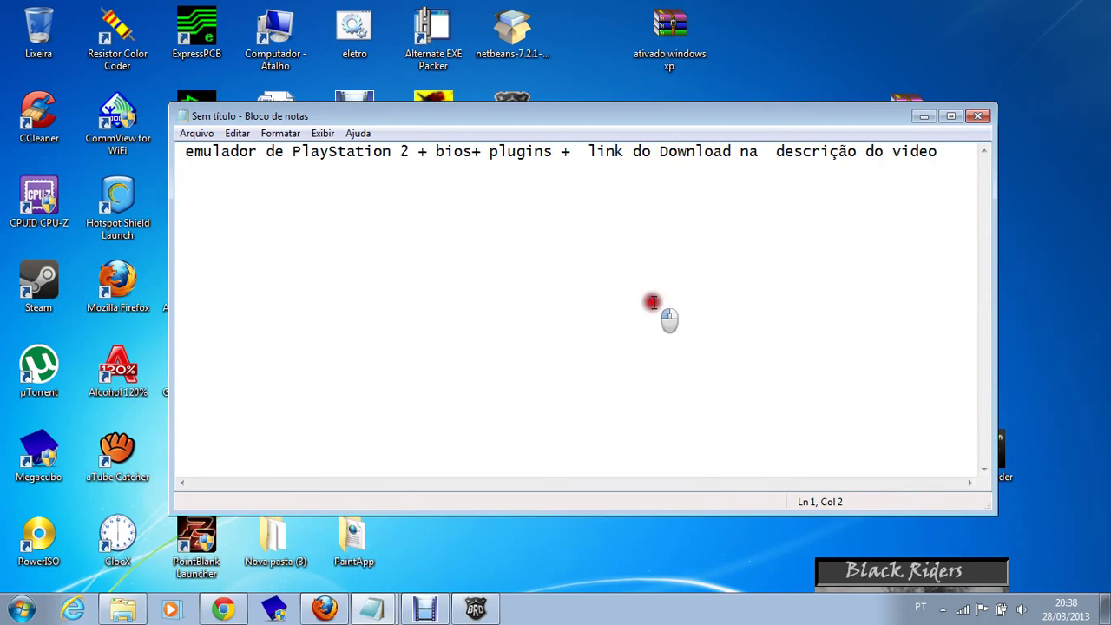
double_click(652, 303)
click(652, 303)
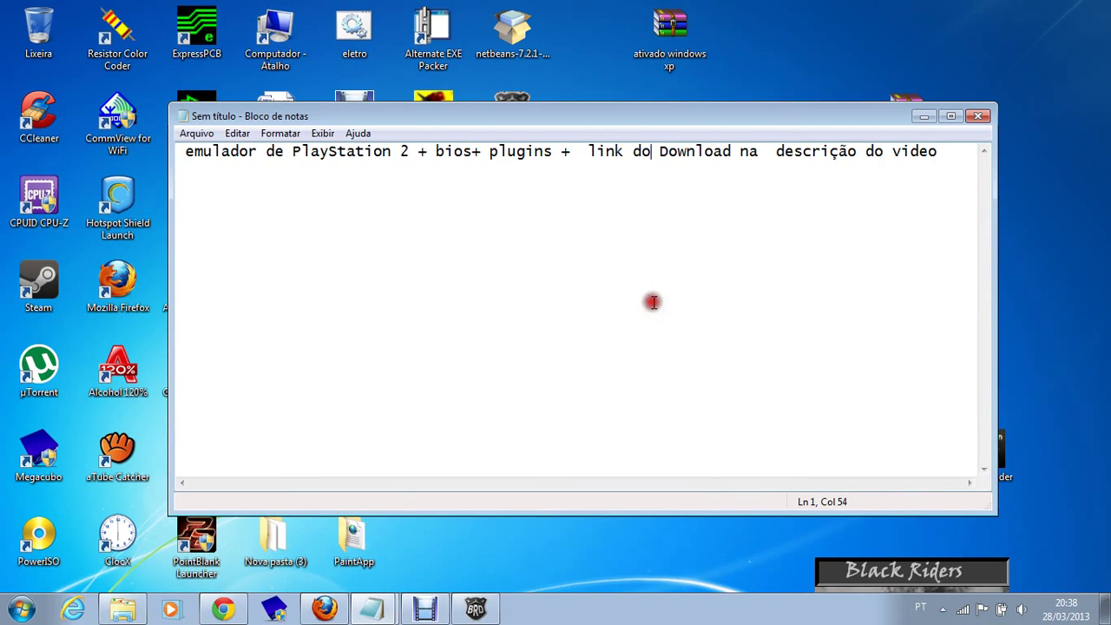
Minimize the text note and remove the plugins do ps2 folder from the desktop.
click(923, 117)
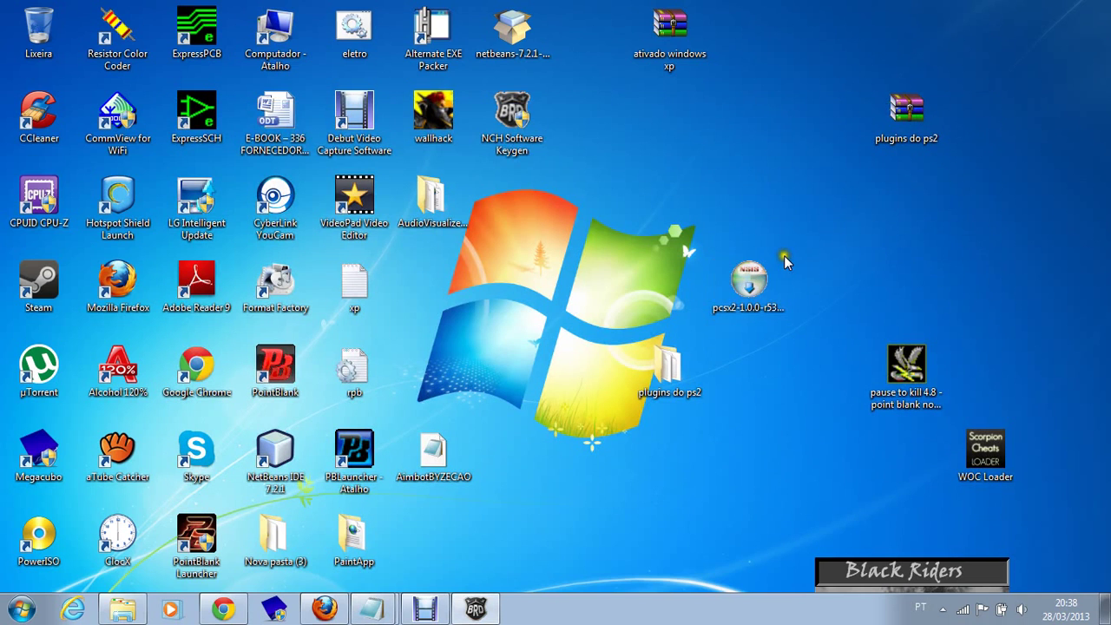
double_click(671, 369)
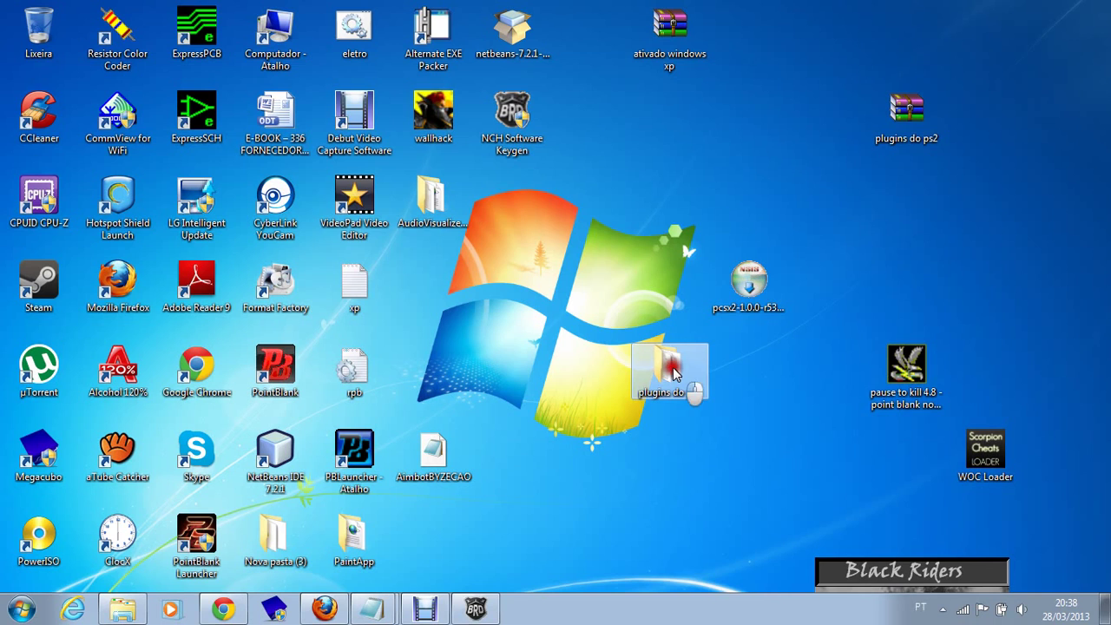
drag(675, 371, 748, 291)
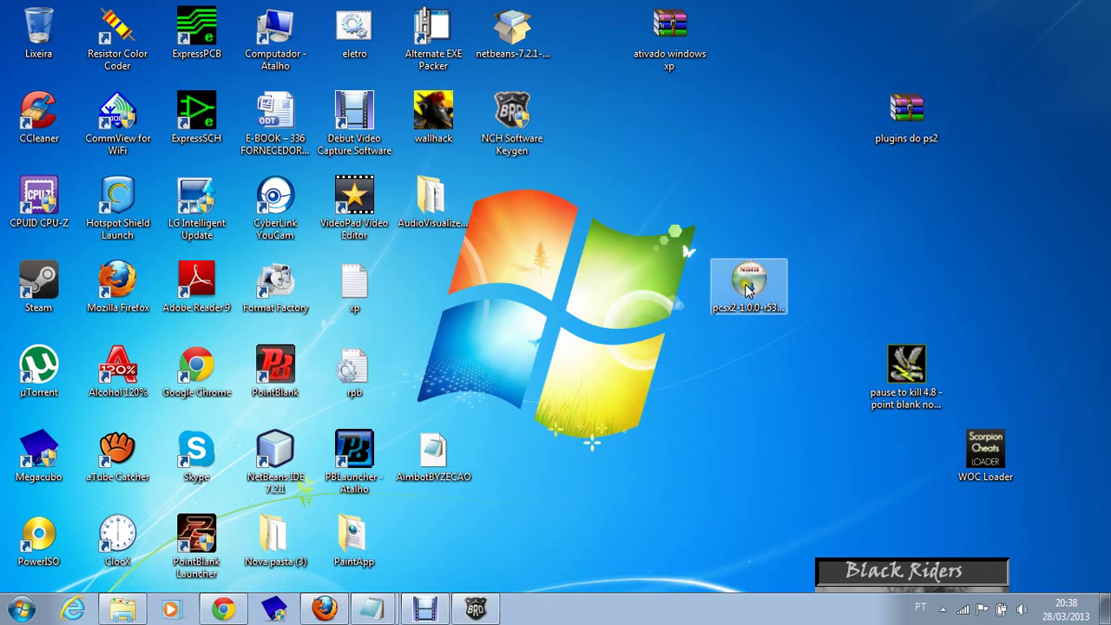
Run the pcsx2-1.0.0-r5350 setup from the desktop and install PCSX2 with the default components and destination folder.
double_click(748, 290)
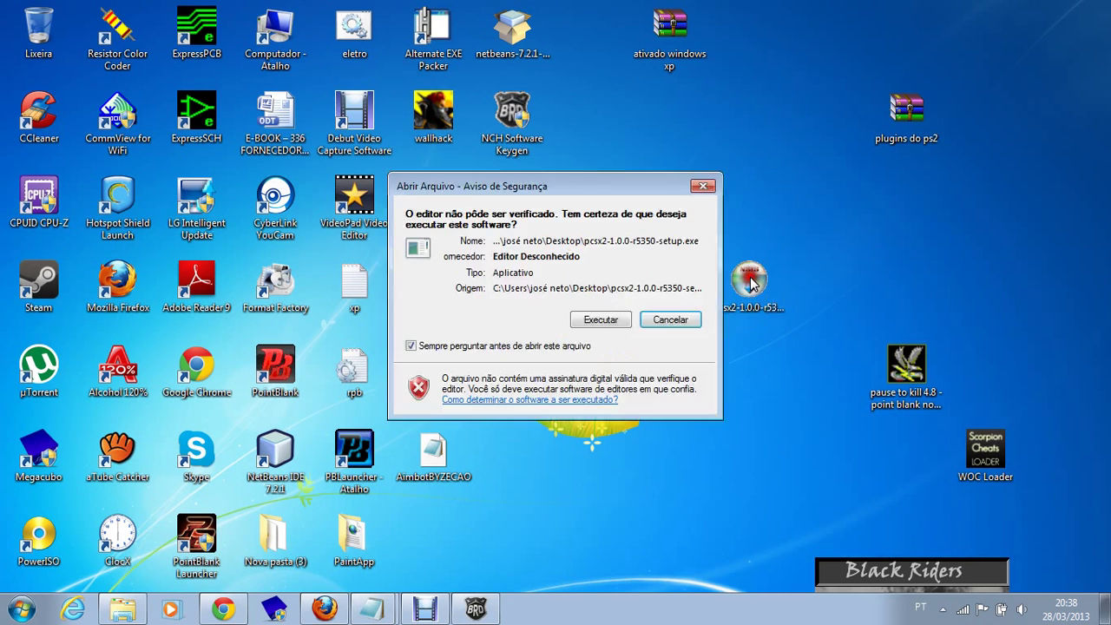
click(590, 319)
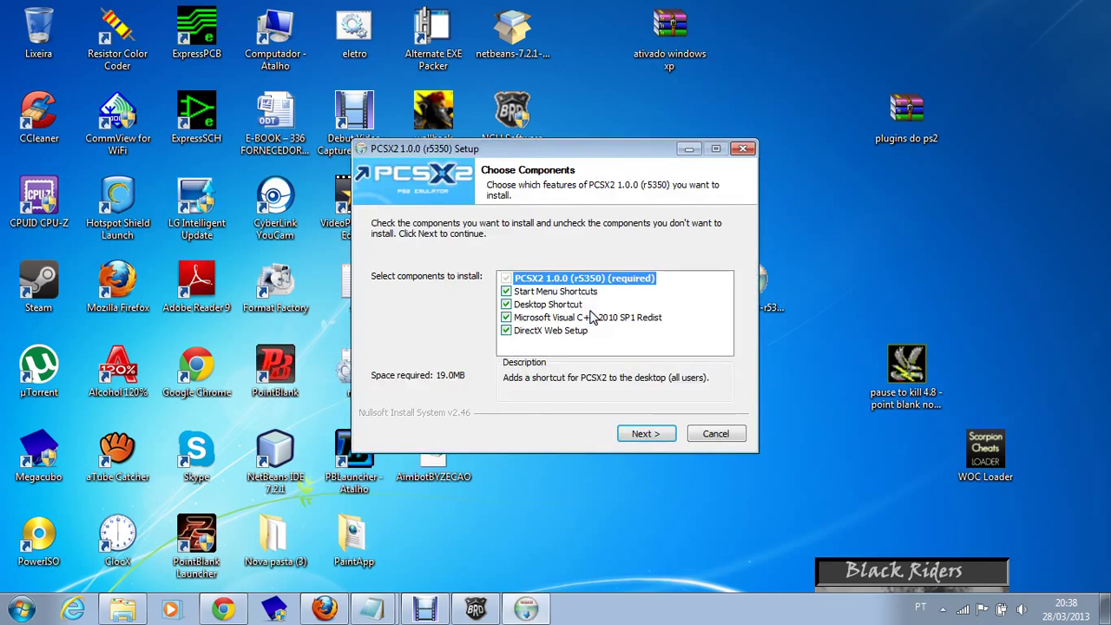
click(644, 433)
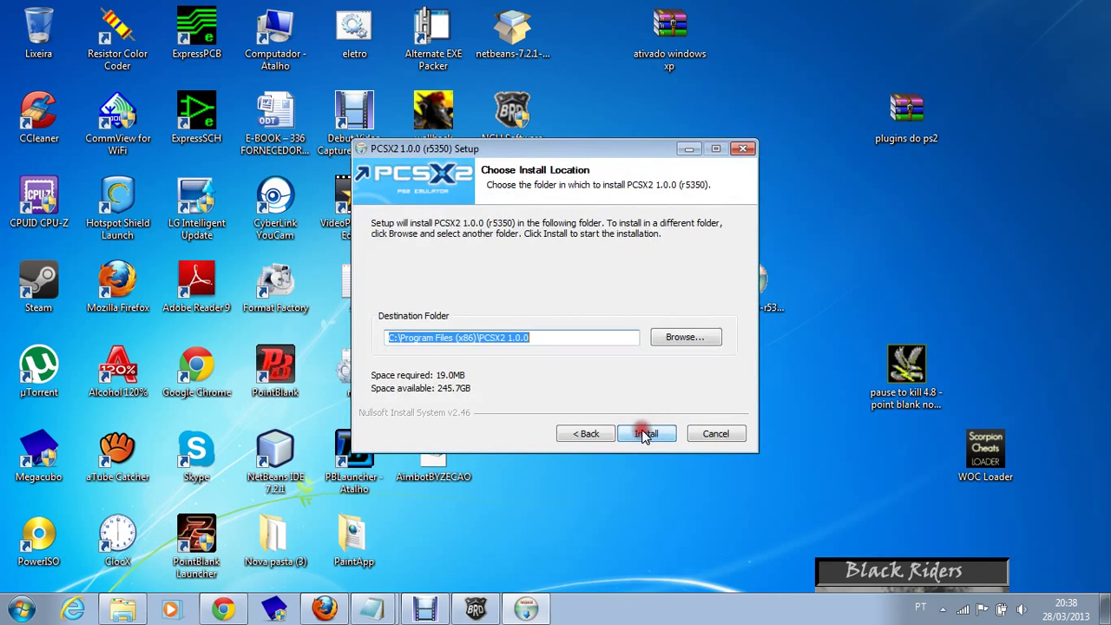
click(644, 434)
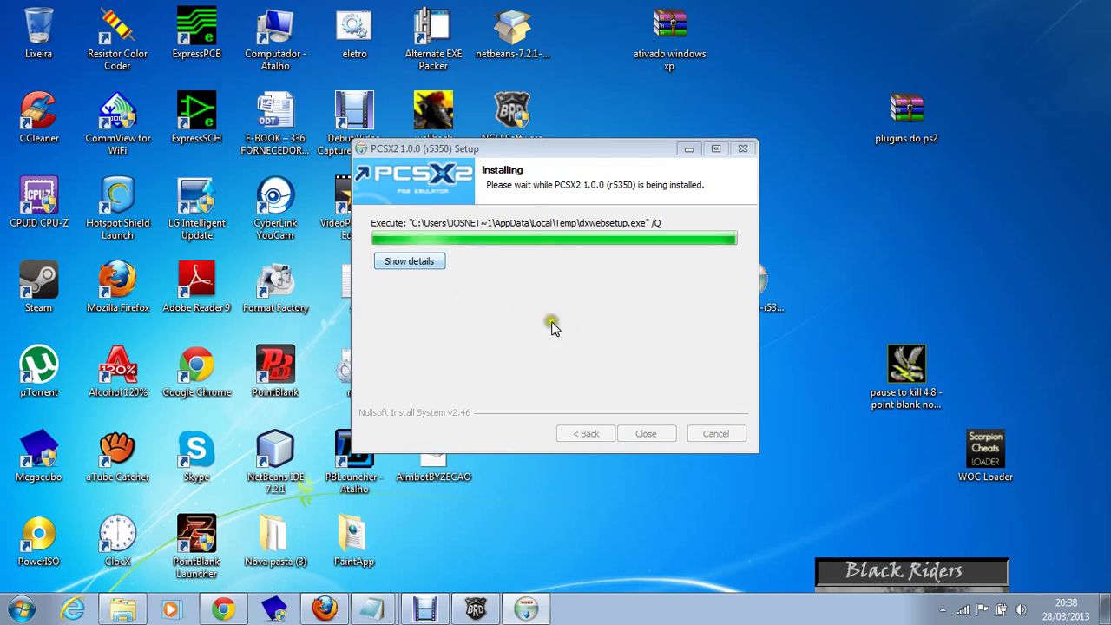
click(431, 262)
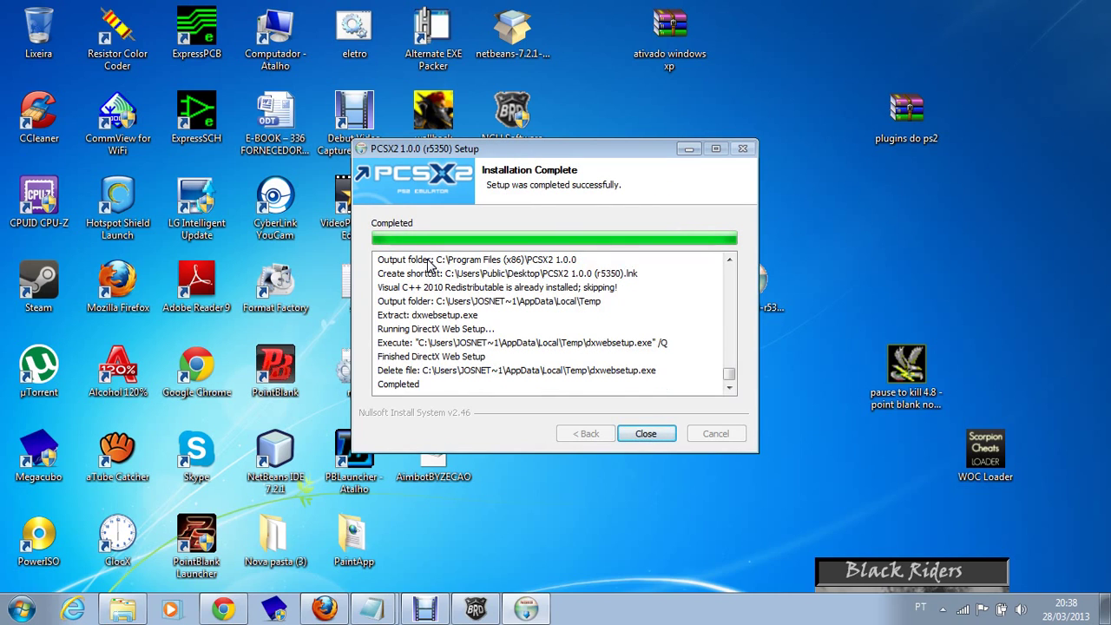
click(647, 431)
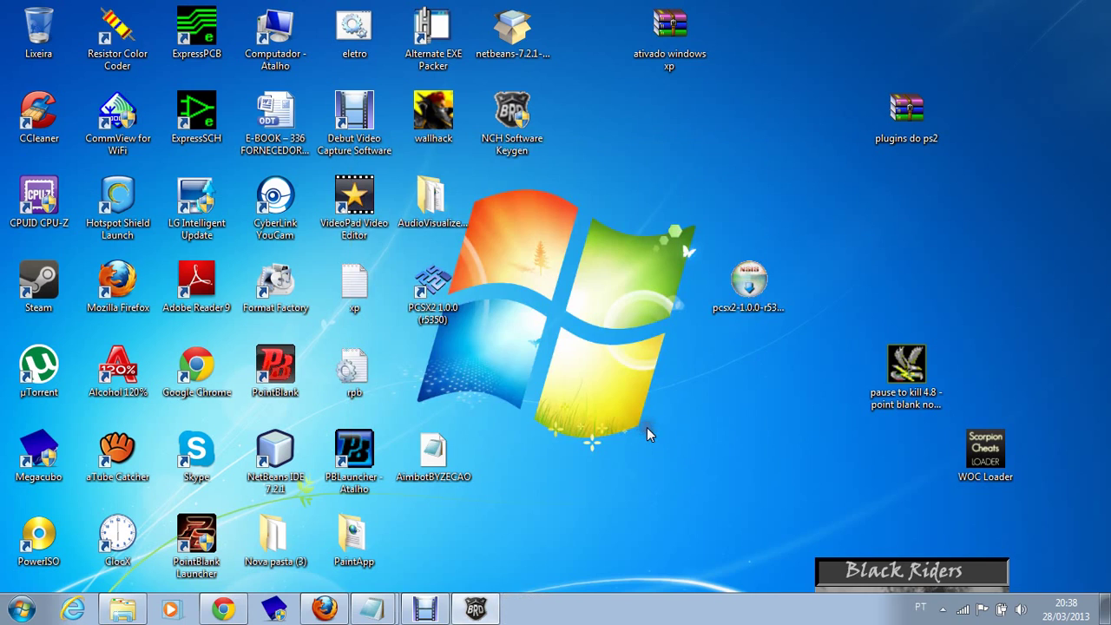
Launch PCSX2, apply Portuguese (Brazilian) as the language, and continue to the plugin configuration.
click(440, 317)
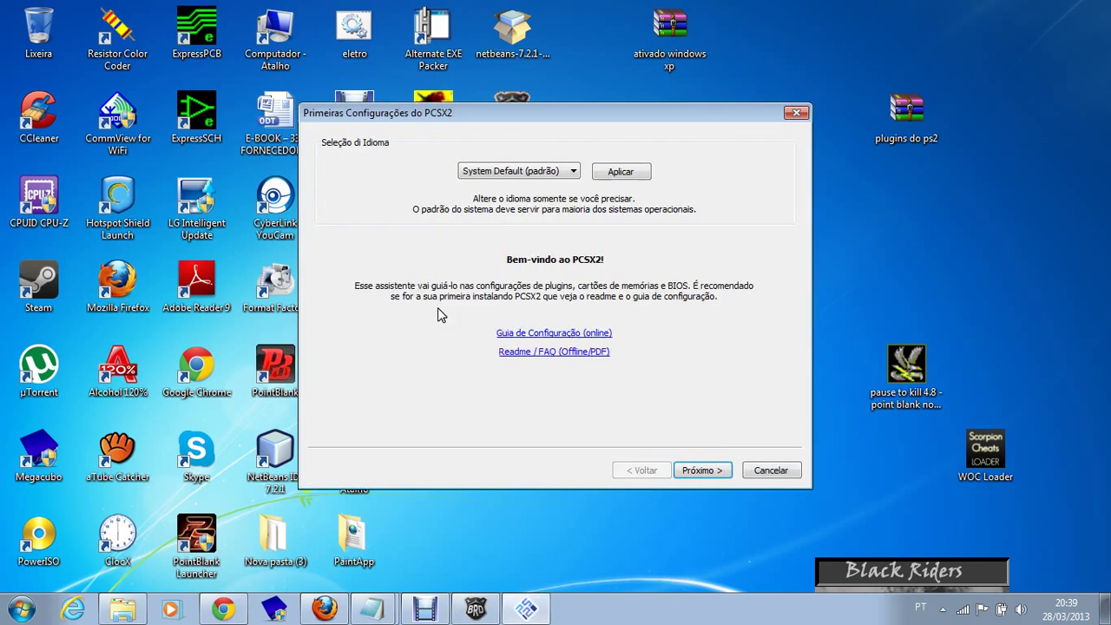
click(518, 174)
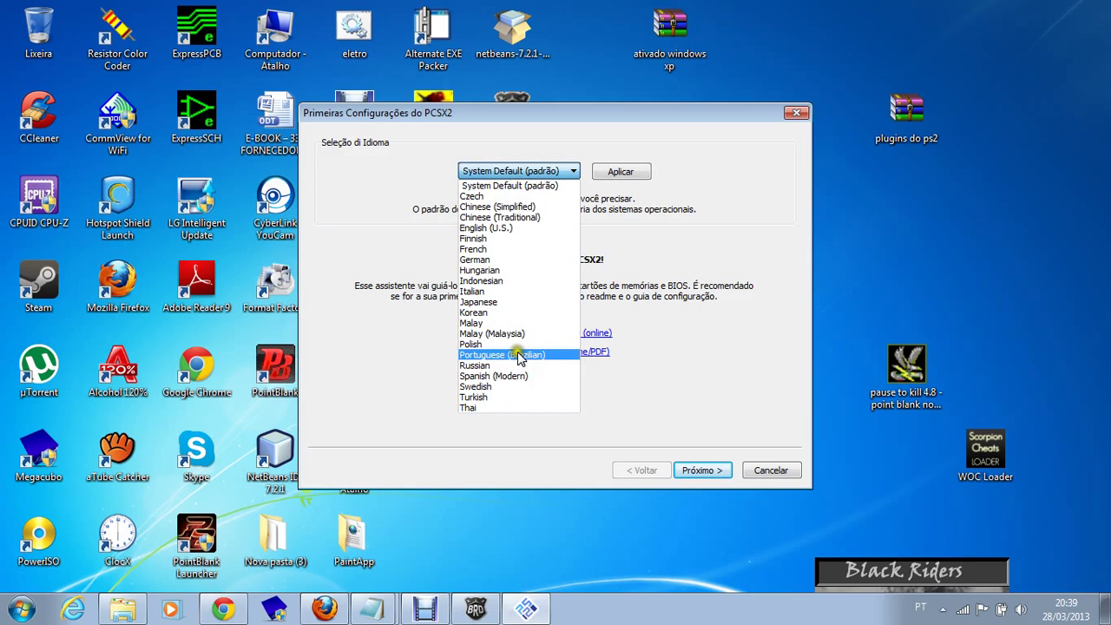
click(519, 356)
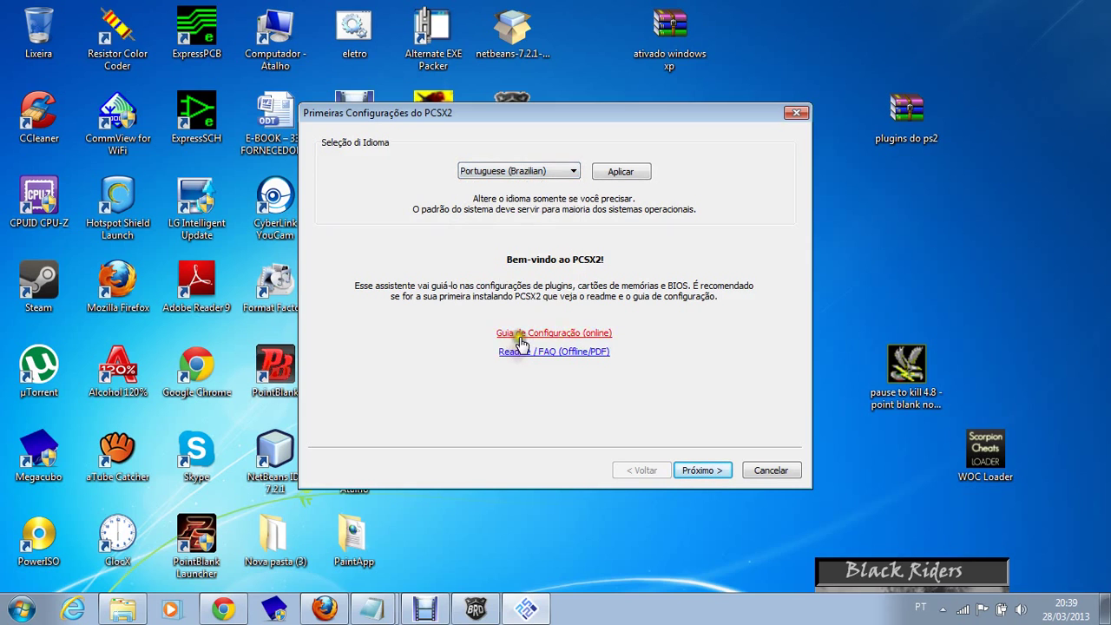
click(625, 173)
click(699, 469)
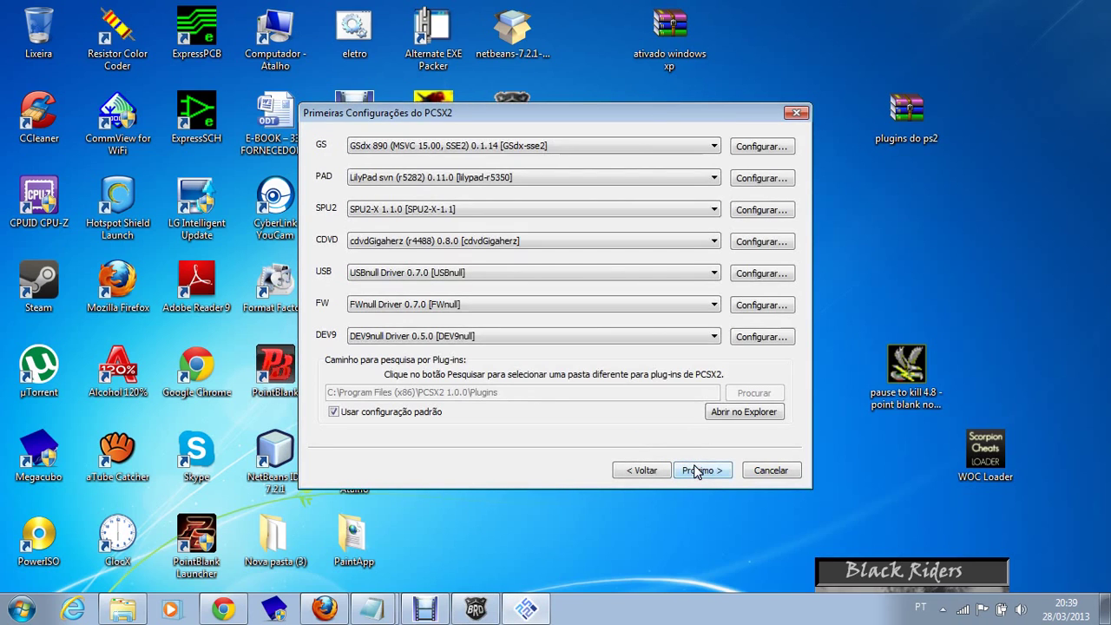
Try the Linuz Iso CDVD 0.8.0 and 0.9.0 plugins for CDVD and return the selection to cdvdGigaherz (r4488) 0.8.0.
click(679, 241)
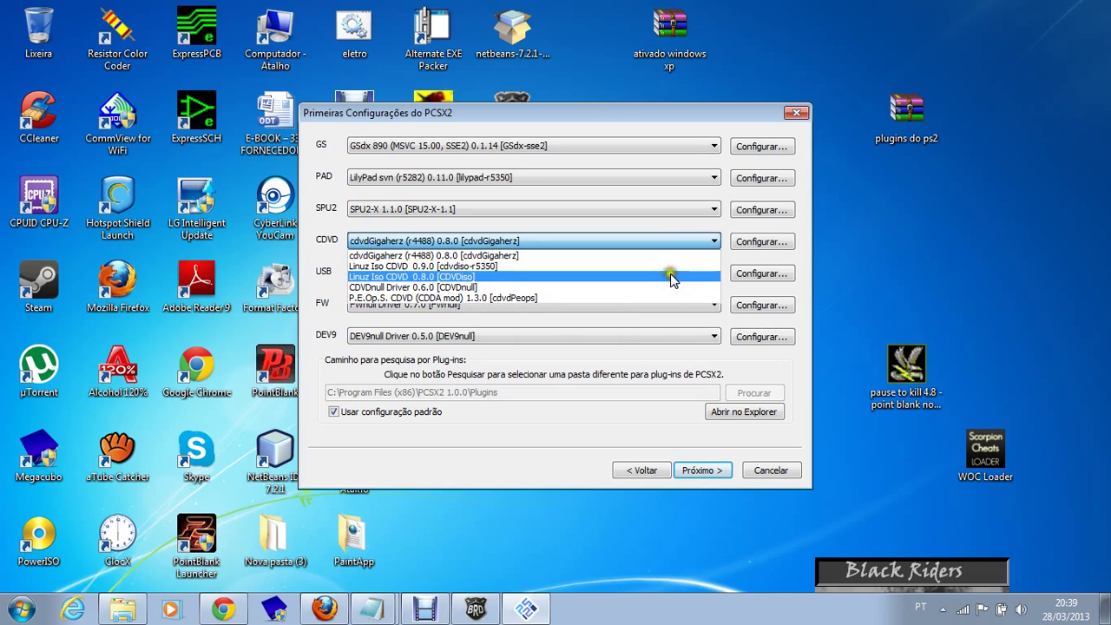
click(671, 275)
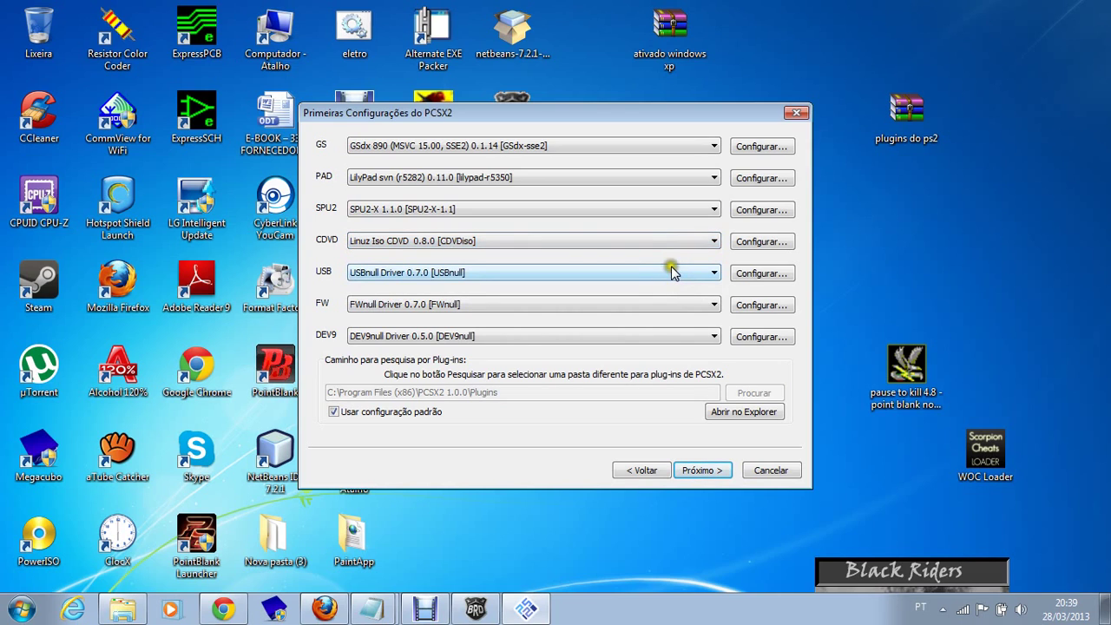
click(672, 272)
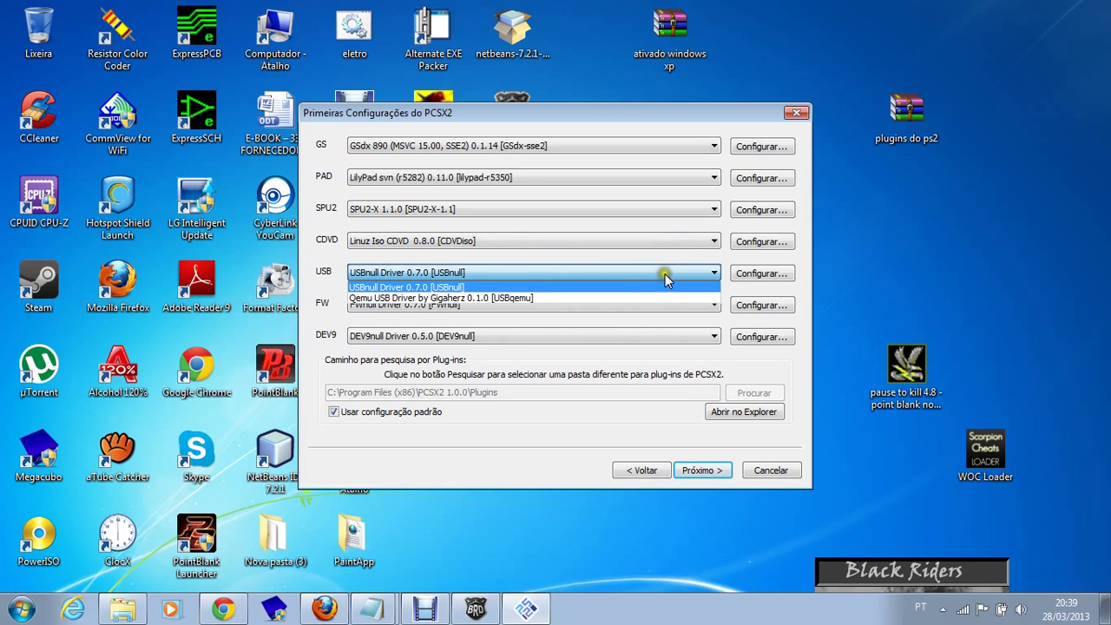
click(667, 246)
click(662, 241)
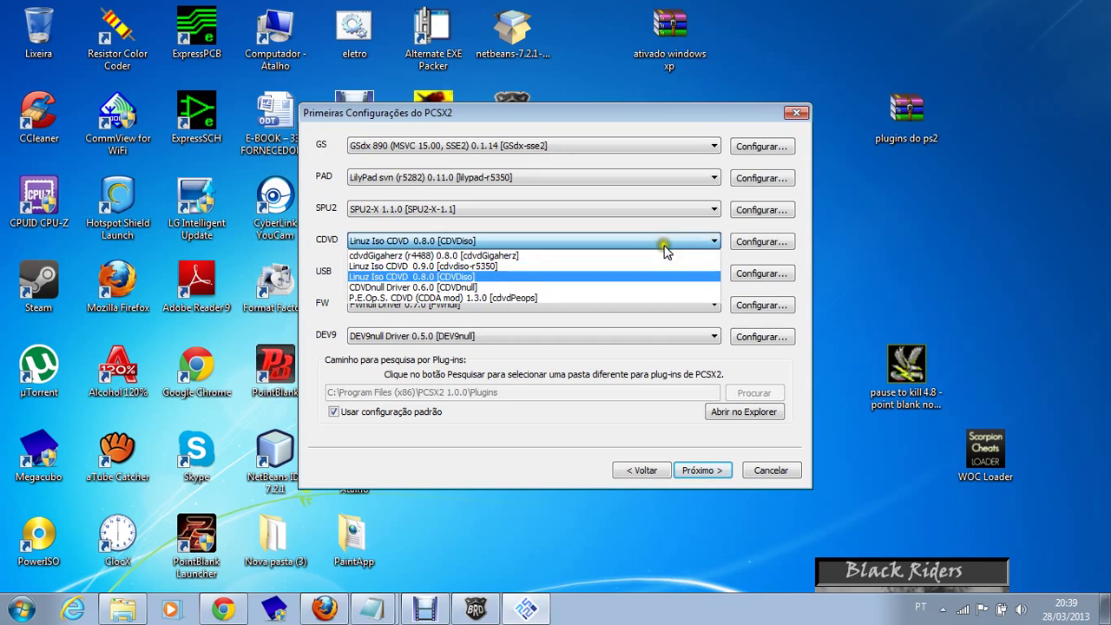
click(658, 266)
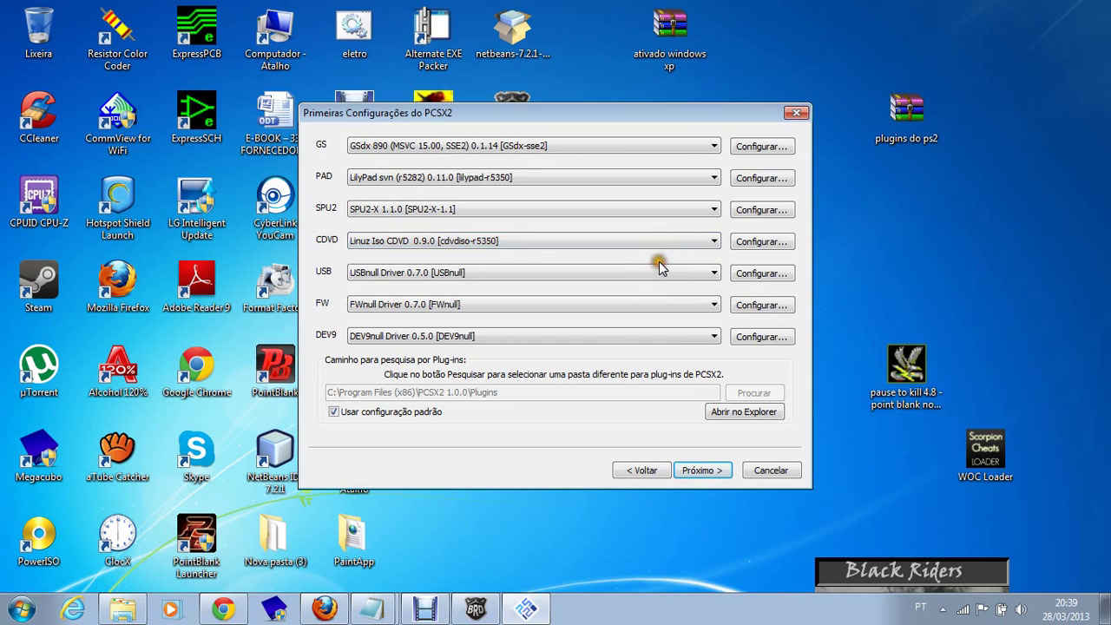
click(657, 250)
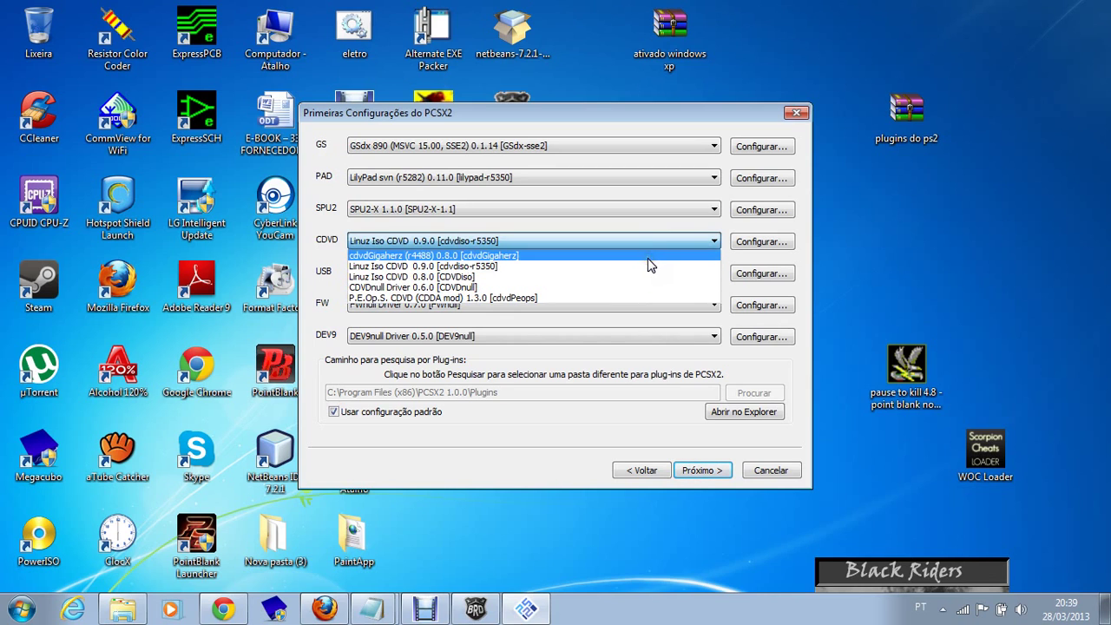
click(648, 257)
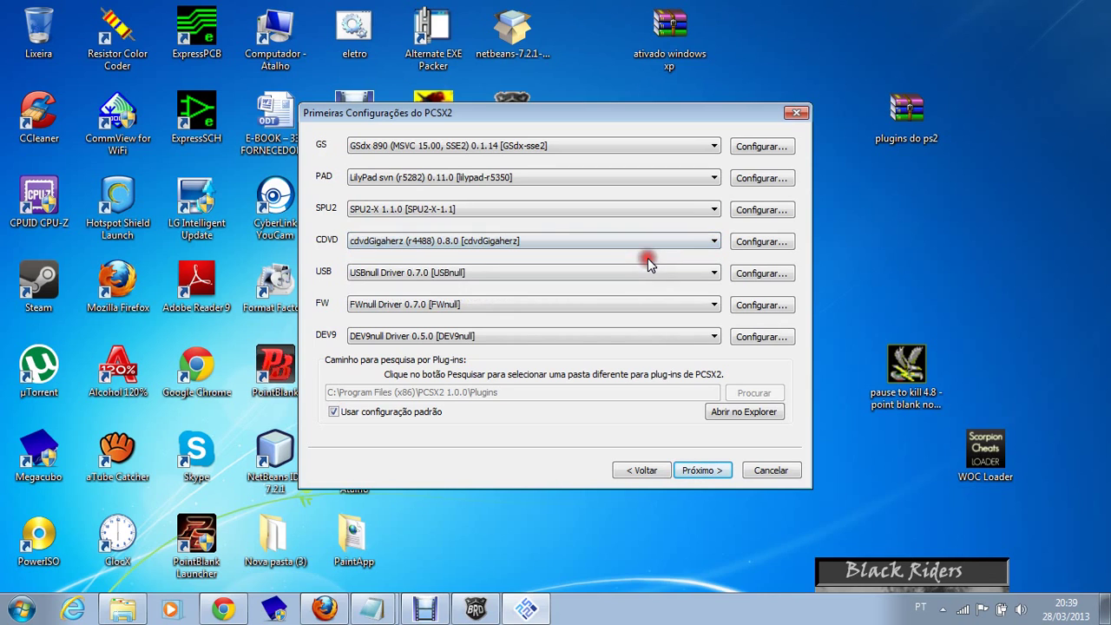
Open the GSdx graphics plugin settings and accept them as they are.
click(736, 150)
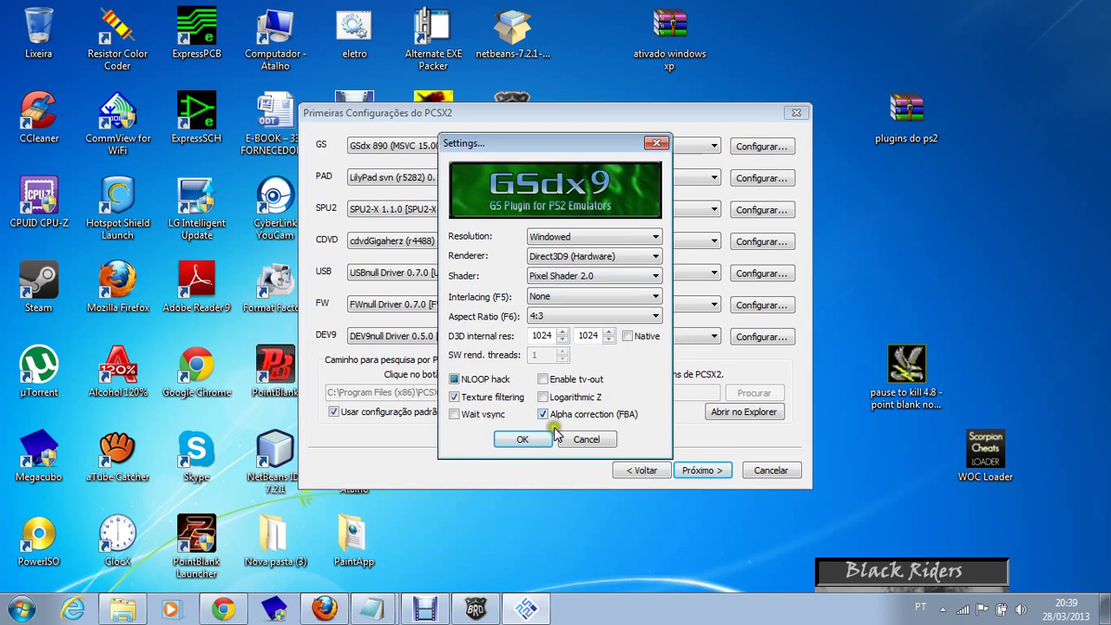
click(526, 439)
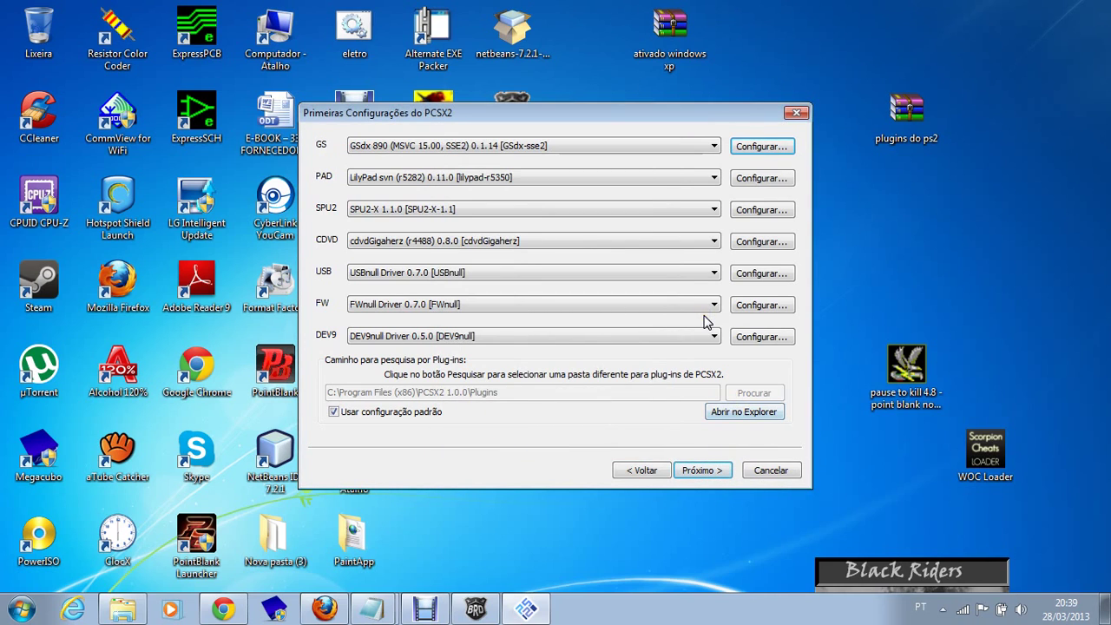
Extract the plugins do ps2 archive onto the desktop and continue the PCSX2 setup to the BIOS selection.
click(894, 126)
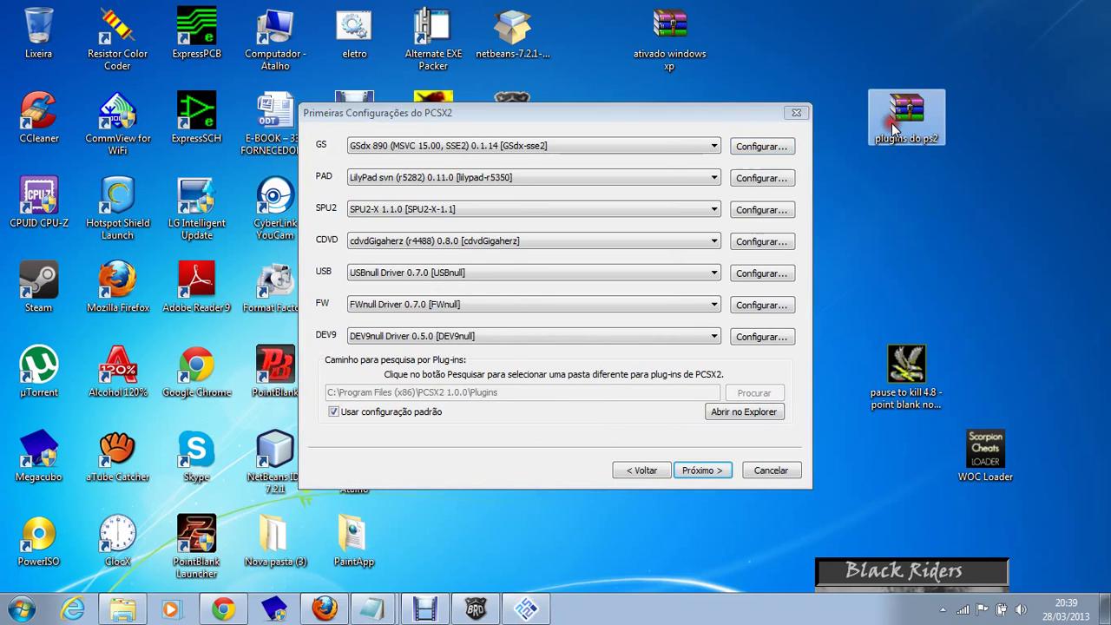
right_click(891, 124)
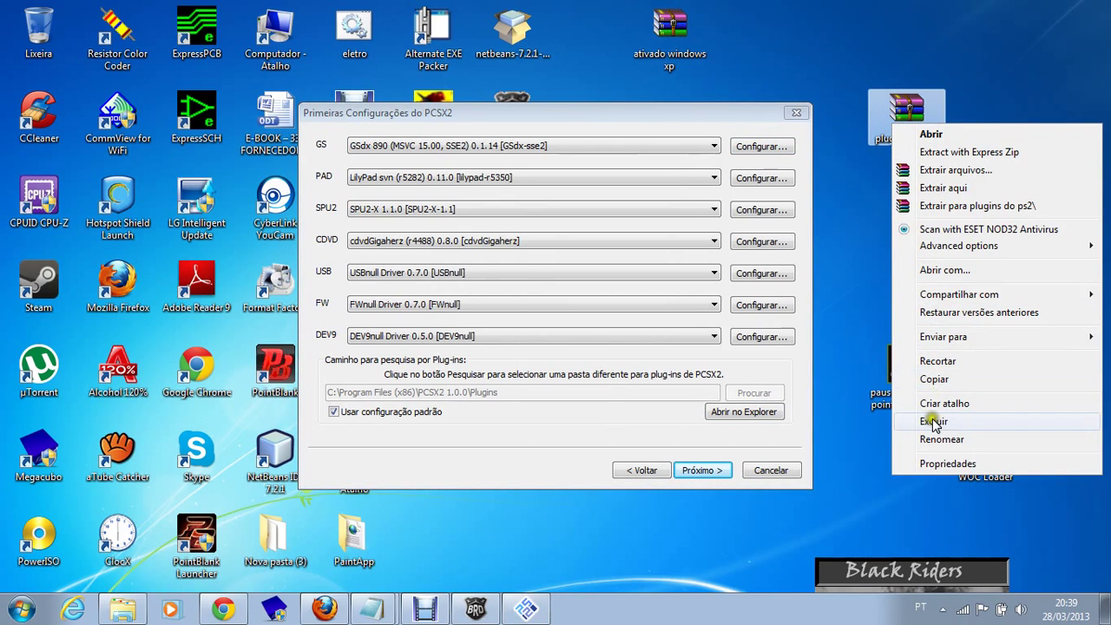
click(922, 187)
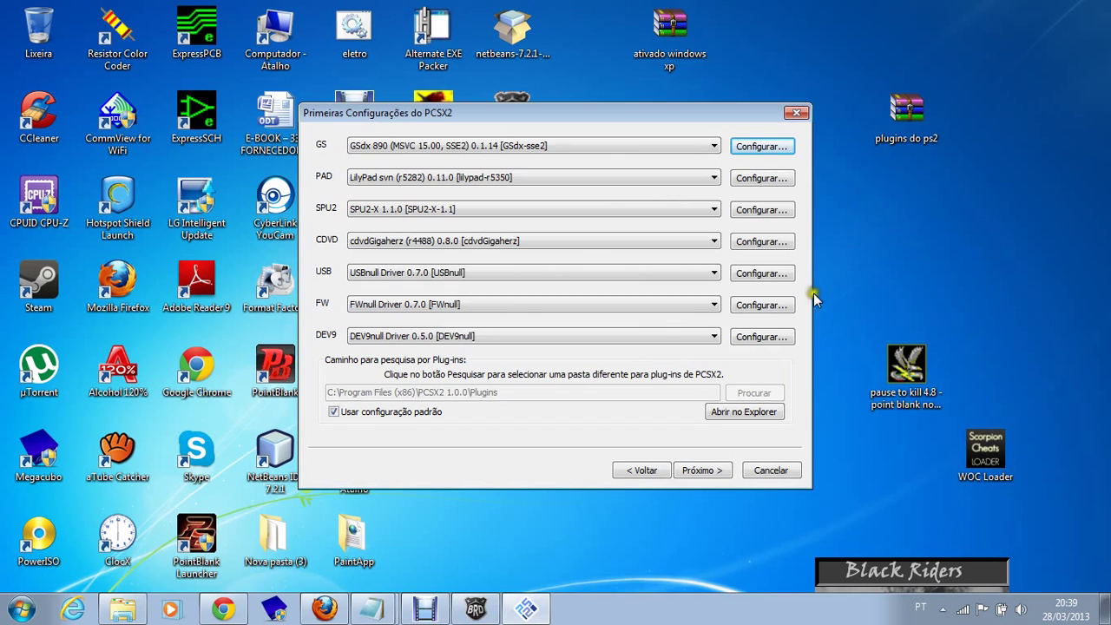
click(690, 473)
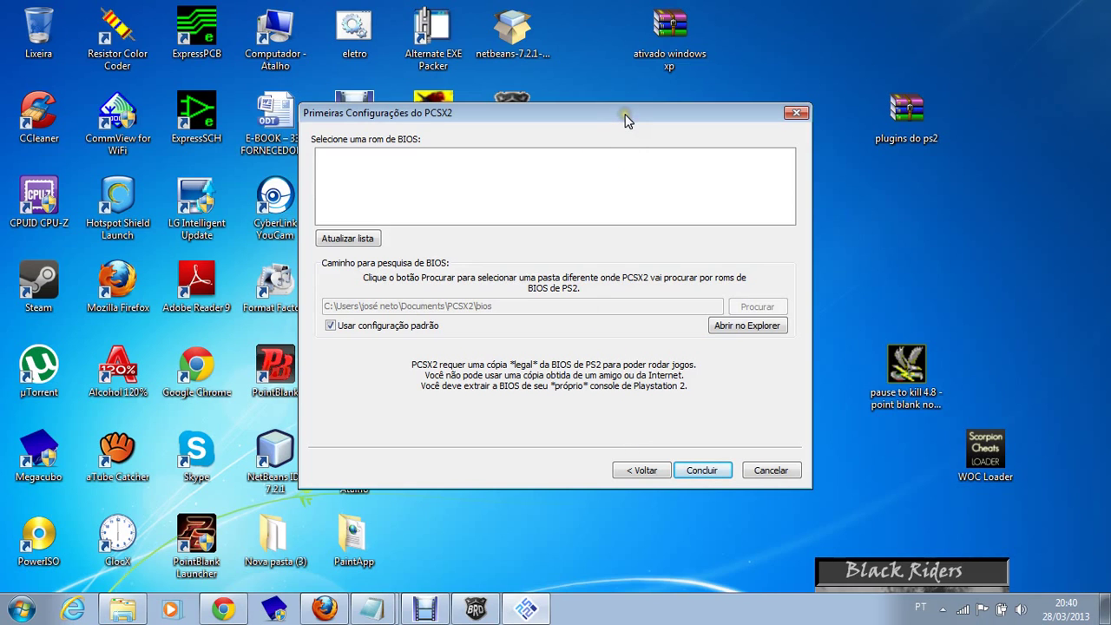
Switch to Firefox and open the bios ps2.rar file from the My 4shared file list.
click(325, 608)
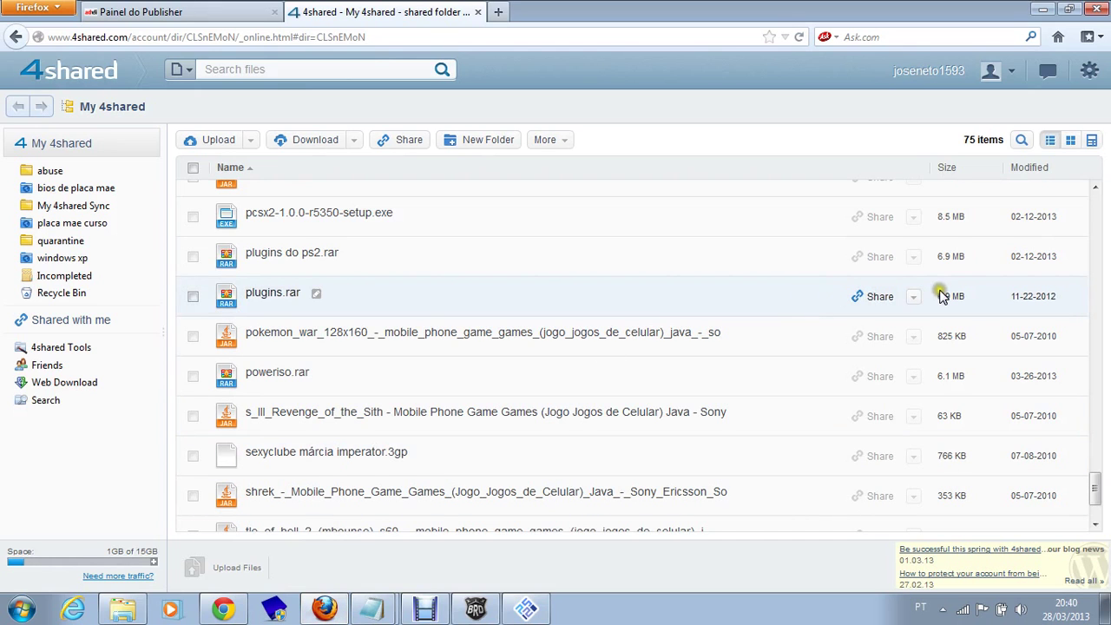
click(1096, 483)
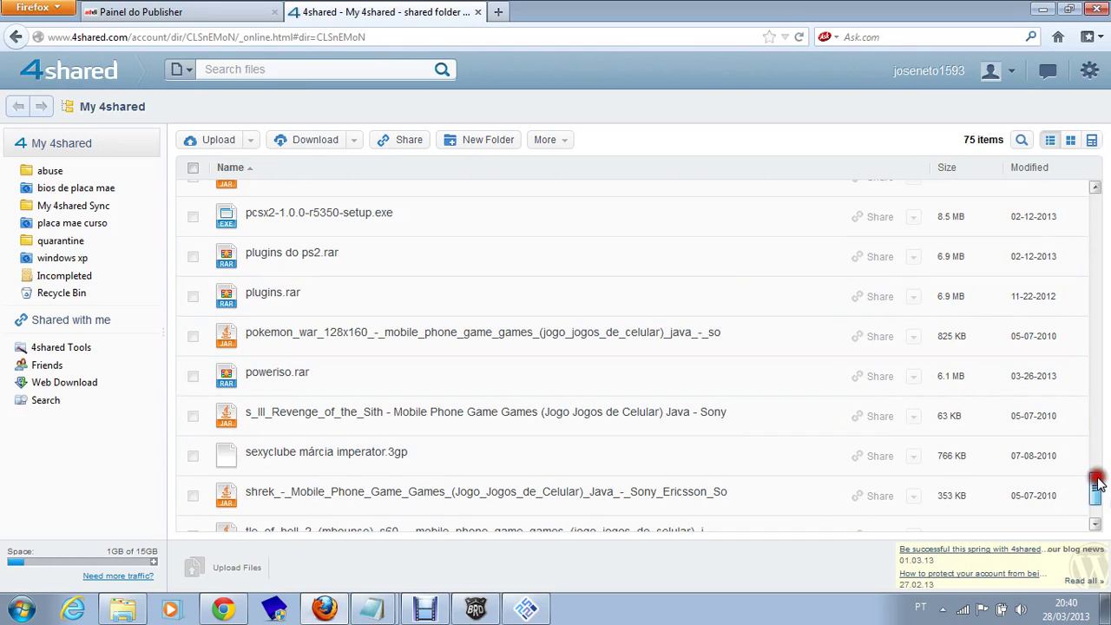
drag(1096, 483, 1095, 360)
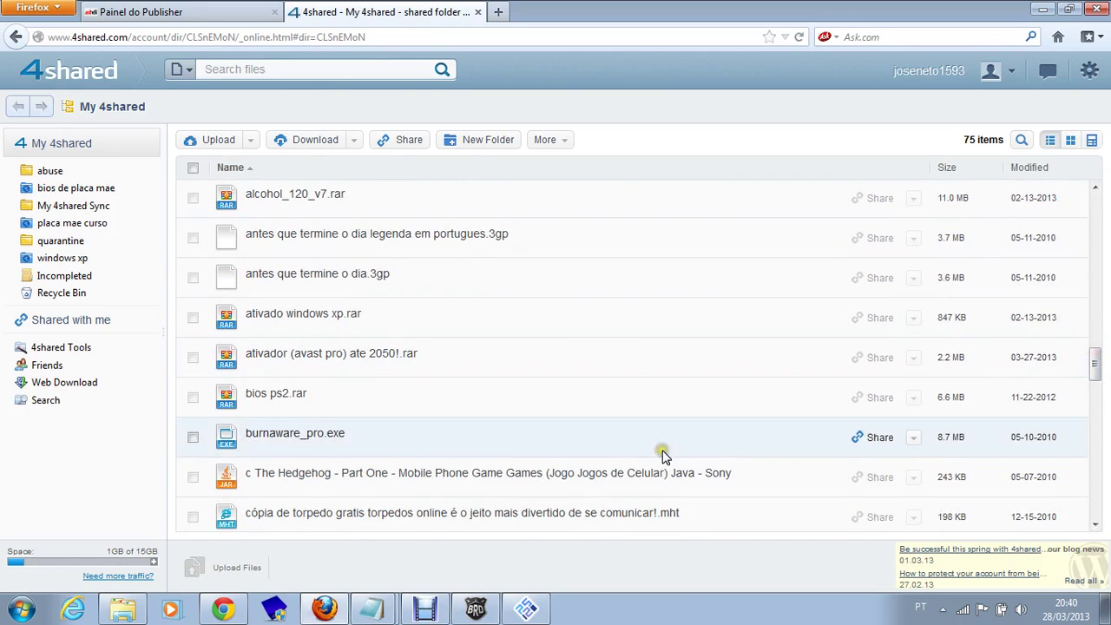
click(276, 395)
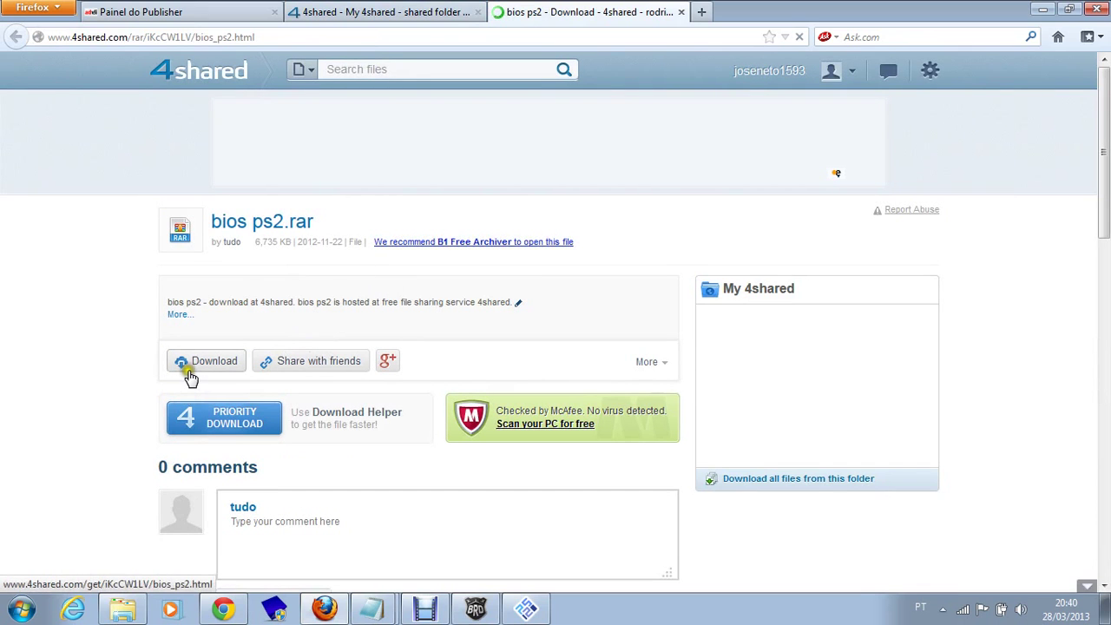
Download bios ps2.rar from 4shared with the free download option, dismissing the pop-up window and saving the file.
click(191, 375)
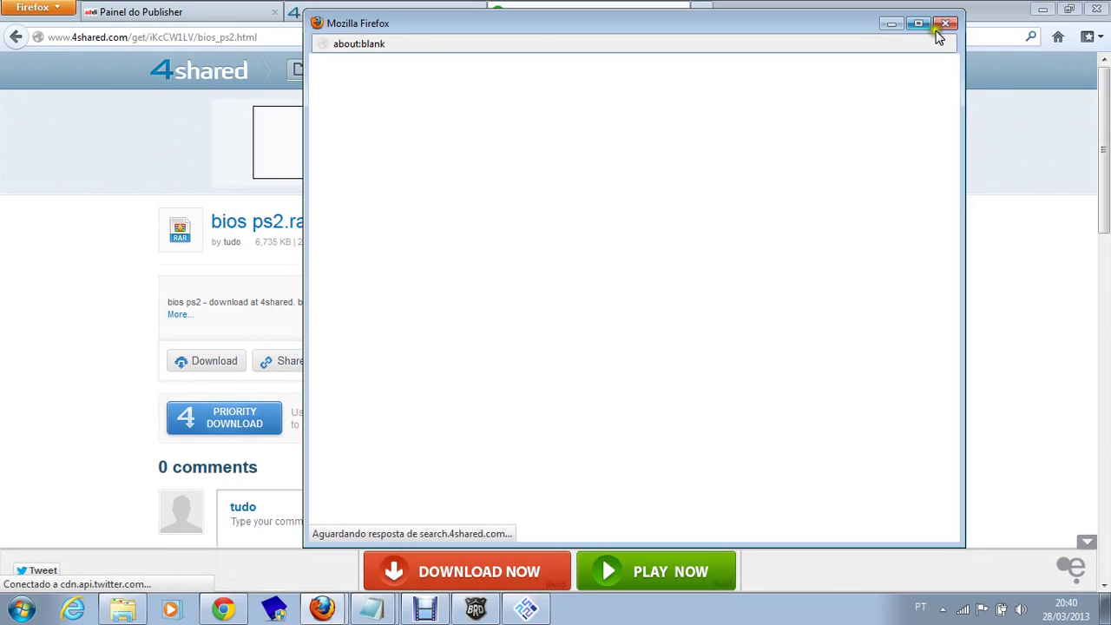
click(945, 24)
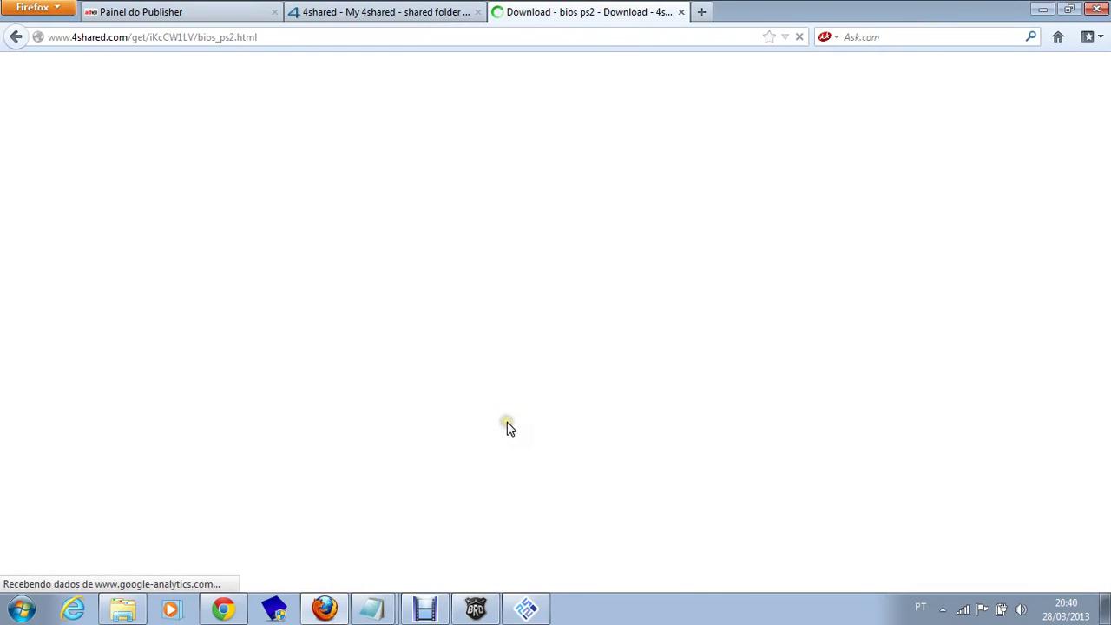
click(543, 467)
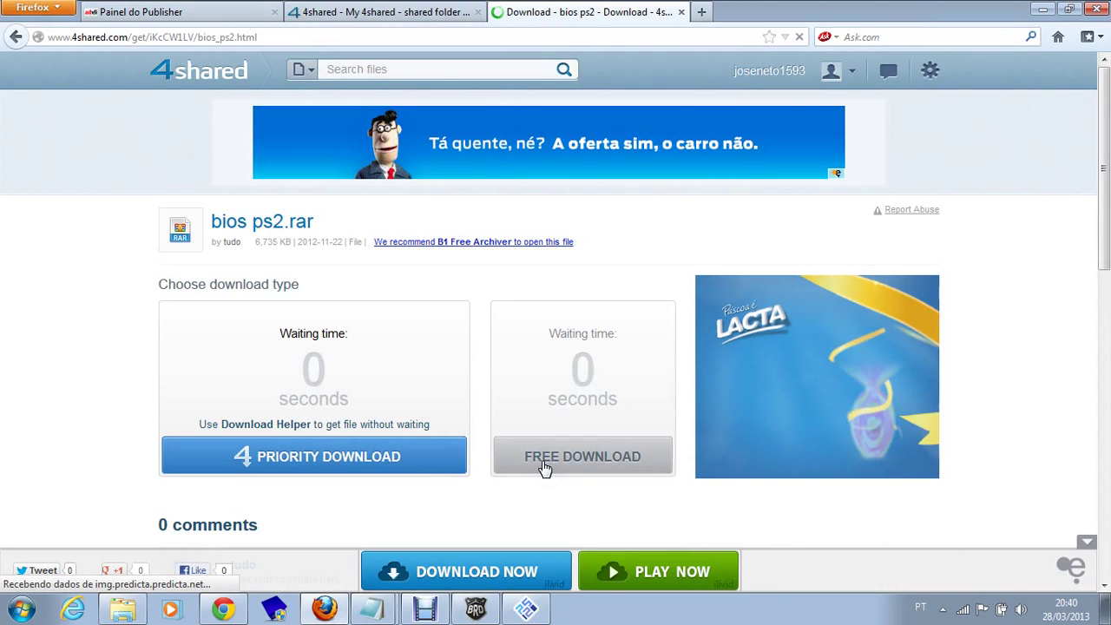
click(543, 467)
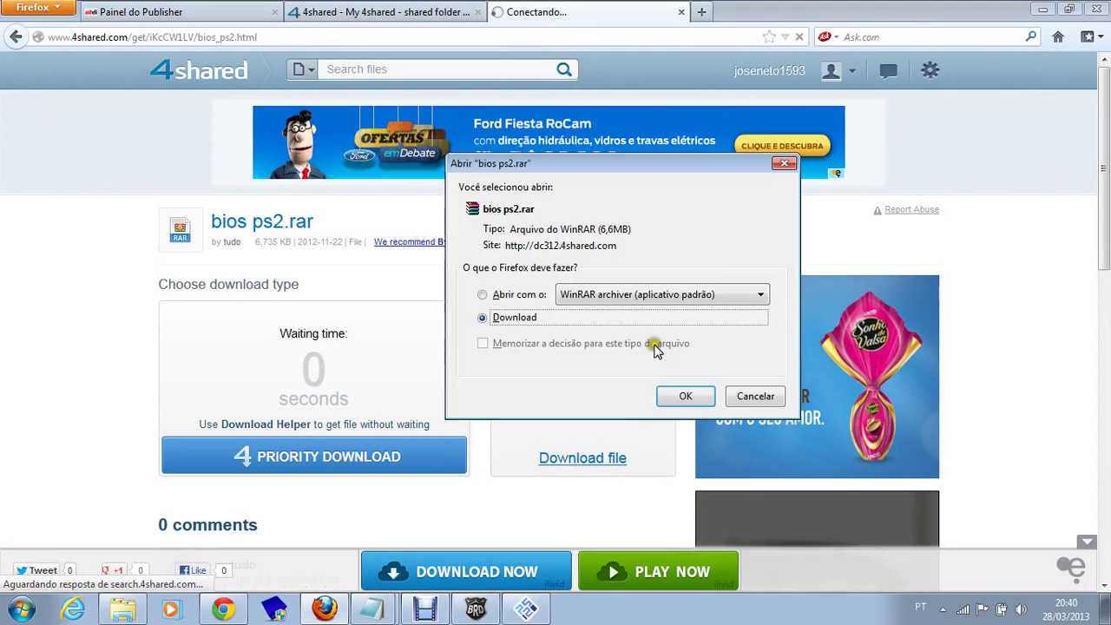
click(665, 395)
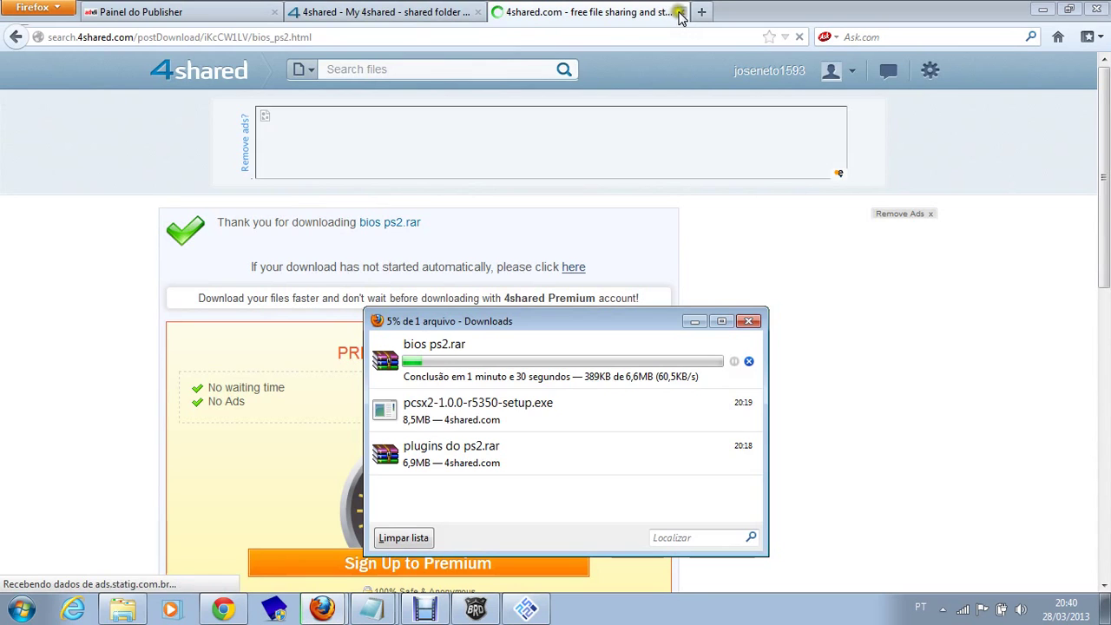
Close the finished 4shared download page and minimize Firefox to return to the PCSX2 BIOS selection.
click(681, 13)
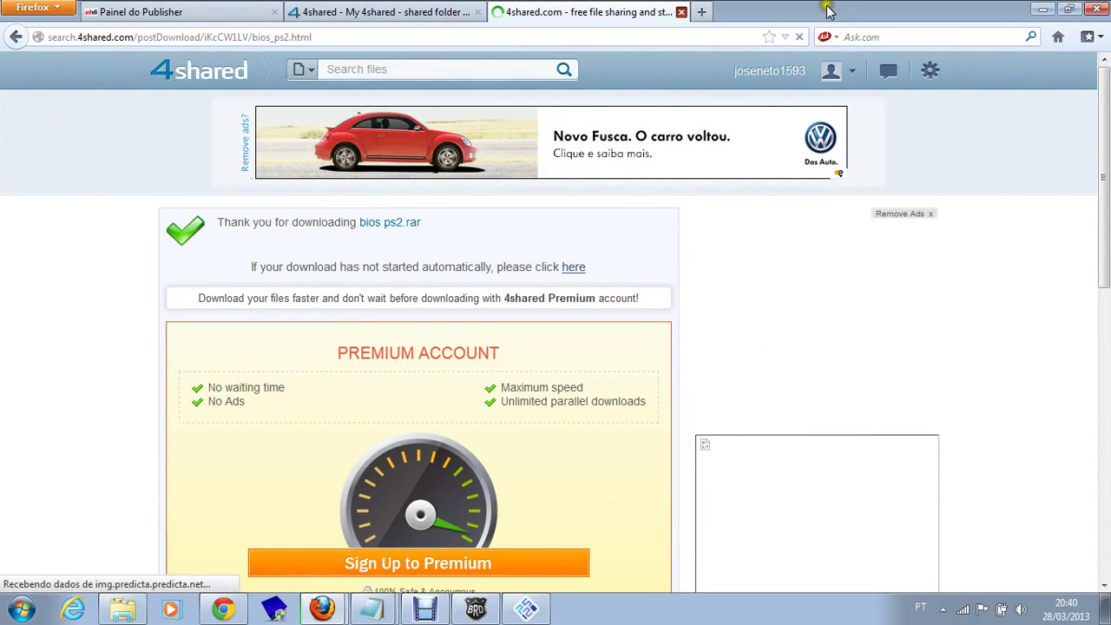
key(ctrl+w)
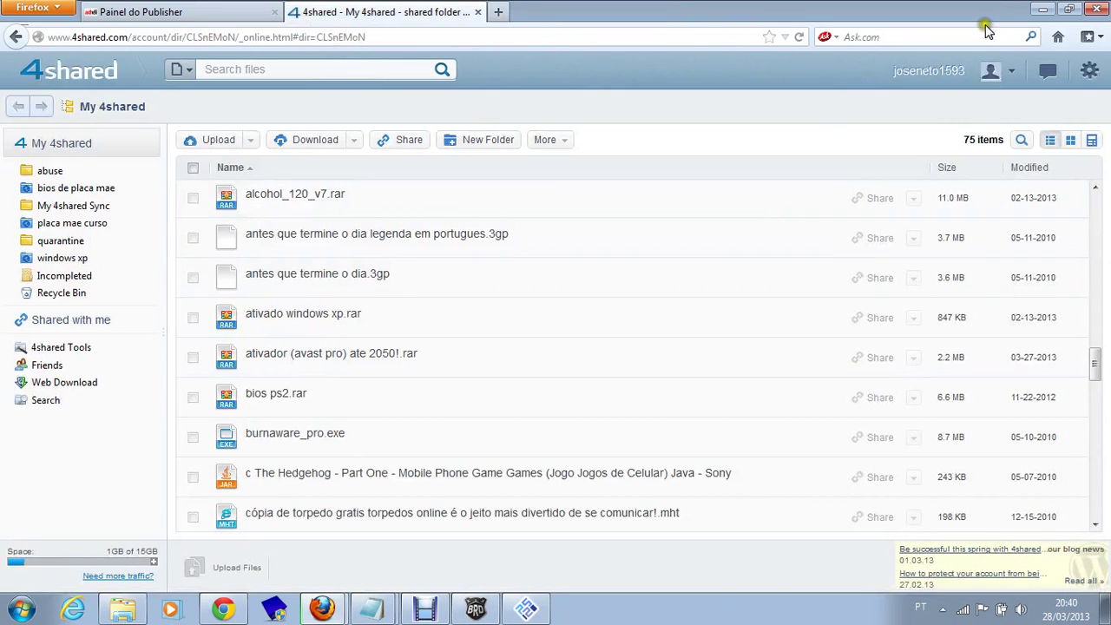
click(1046, 8)
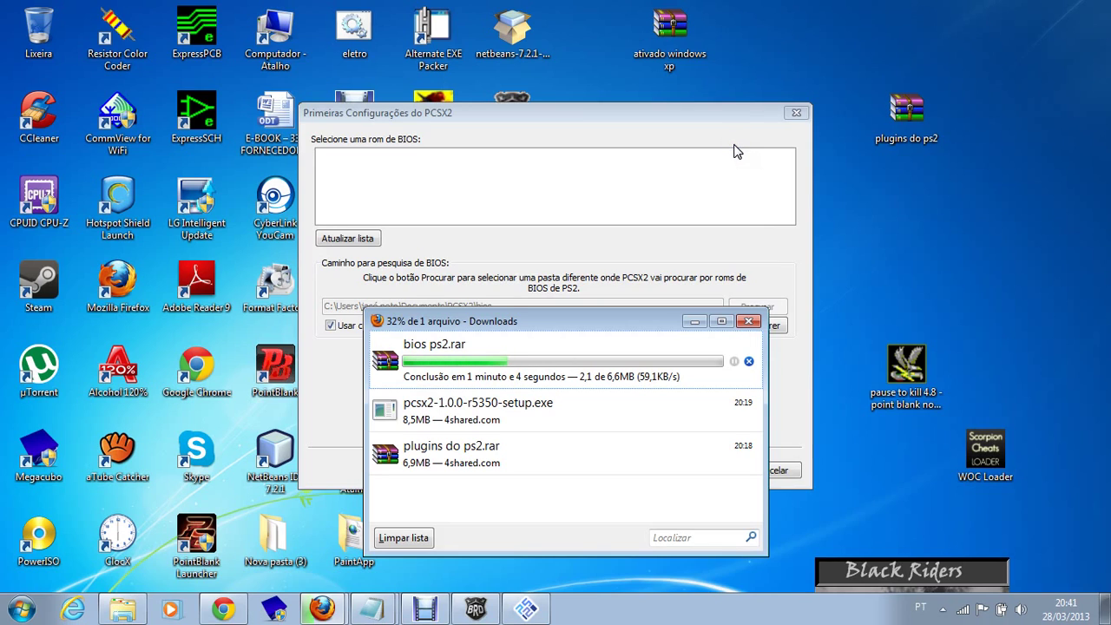
click(724, 173)
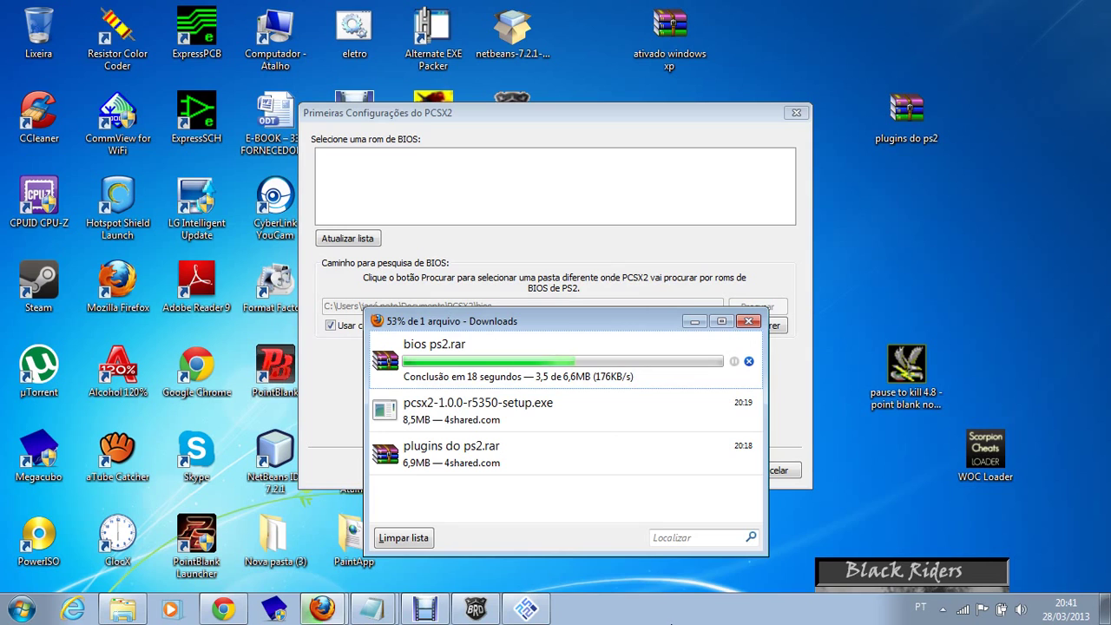
Examine the running processes, CPU and memory performance and network usage in Windows Task Manager, and close it.
right_click(674, 619)
click(705, 574)
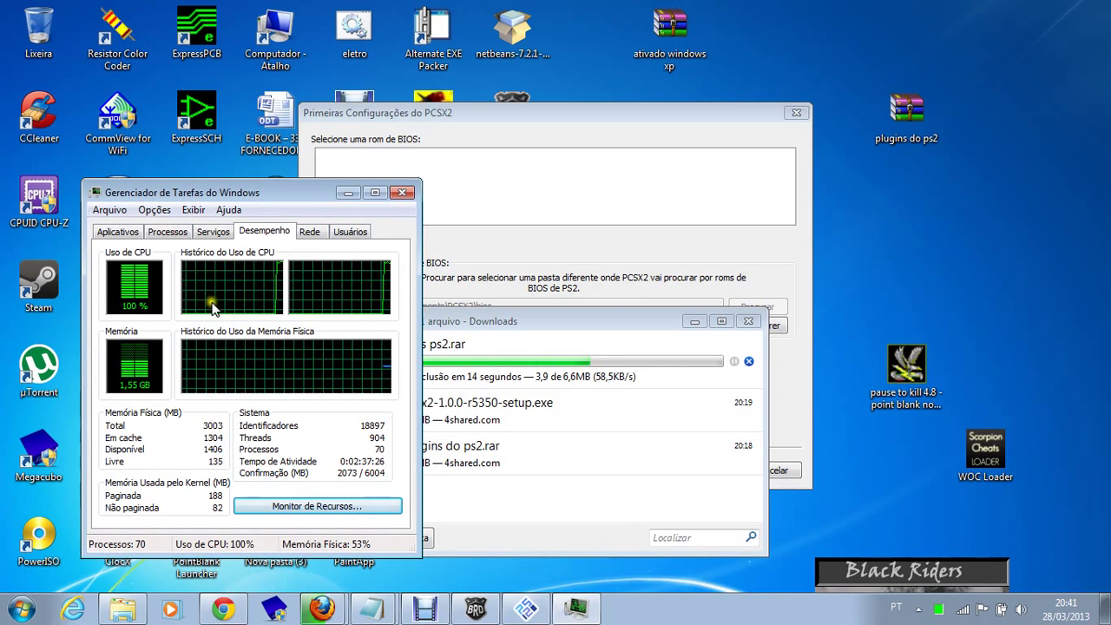
click(167, 231)
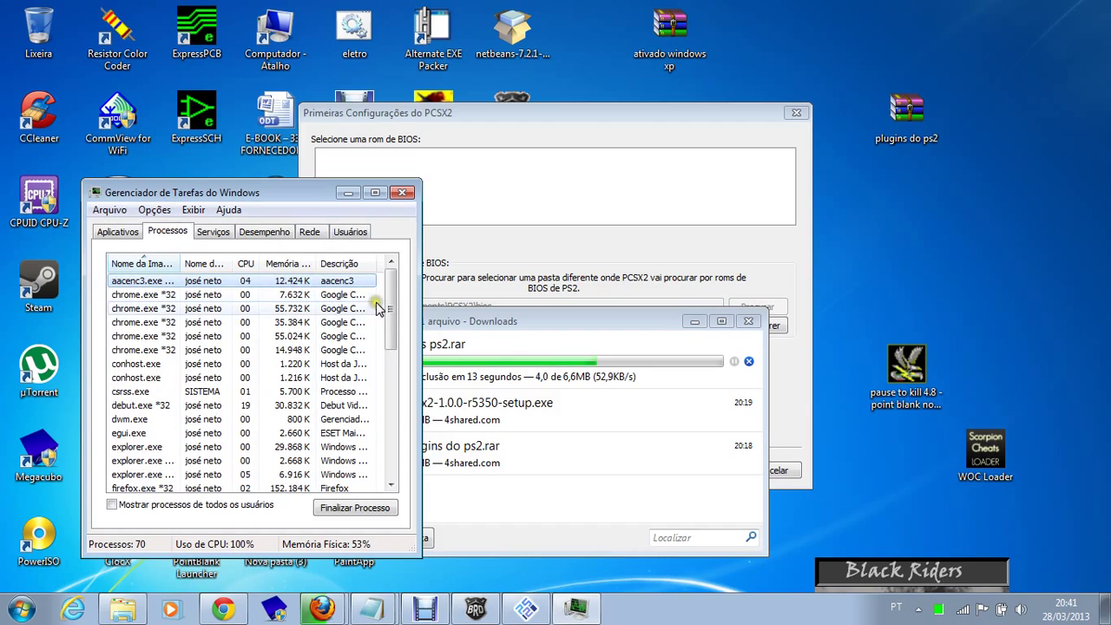
mouse_move(388, 308)
mouse_down()
mouse_move(391, 321)
mouse_move(391, 295)
mouse_up()
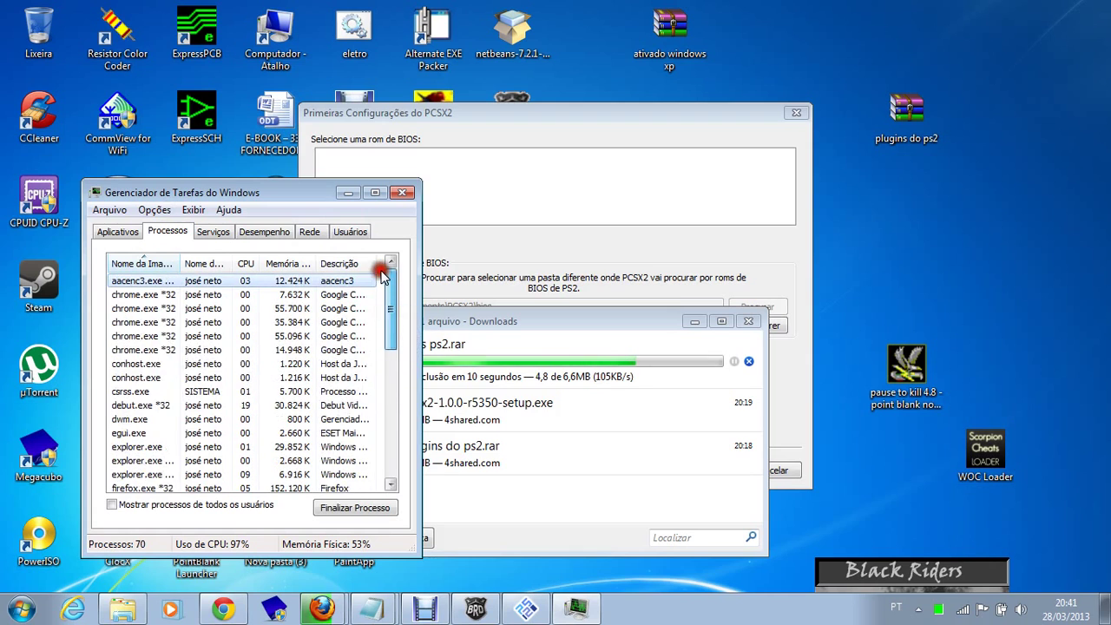
click(264, 231)
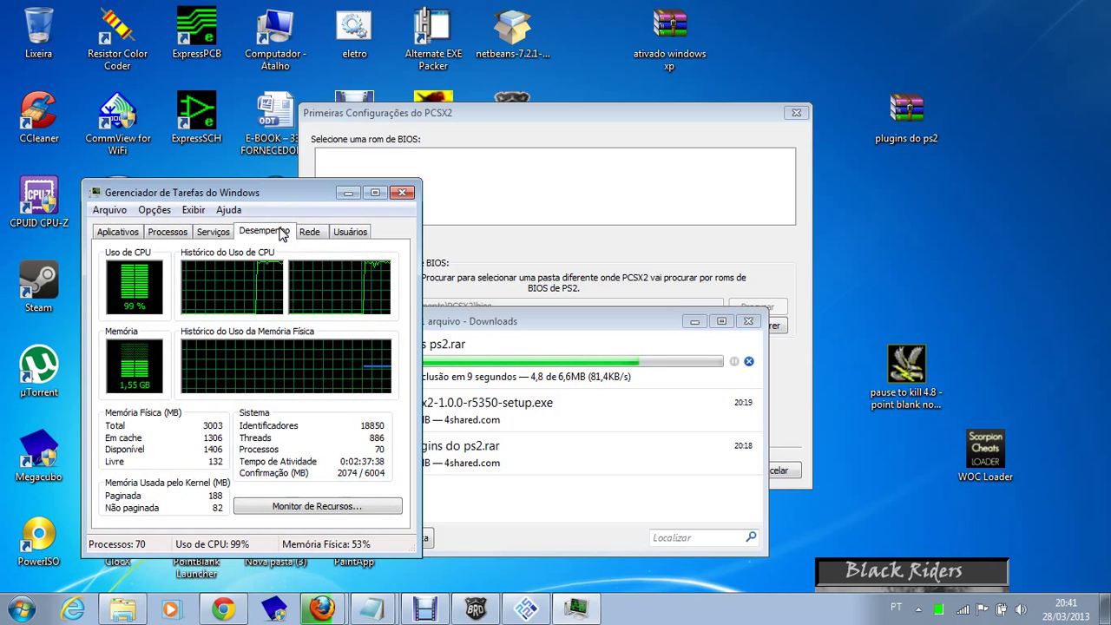
click(298, 232)
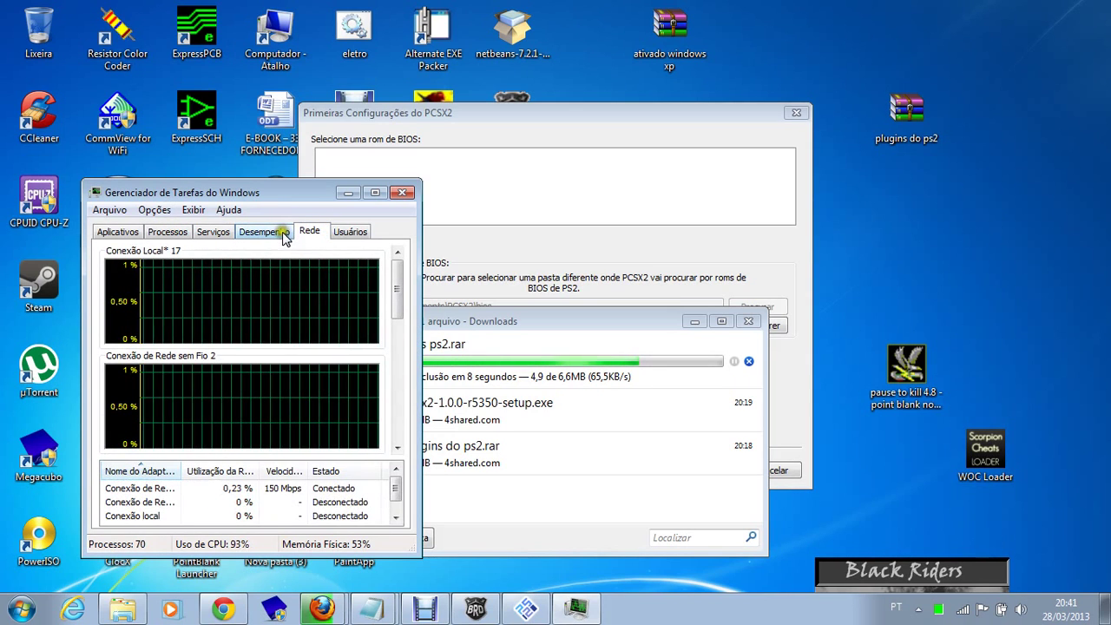
click(275, 232)
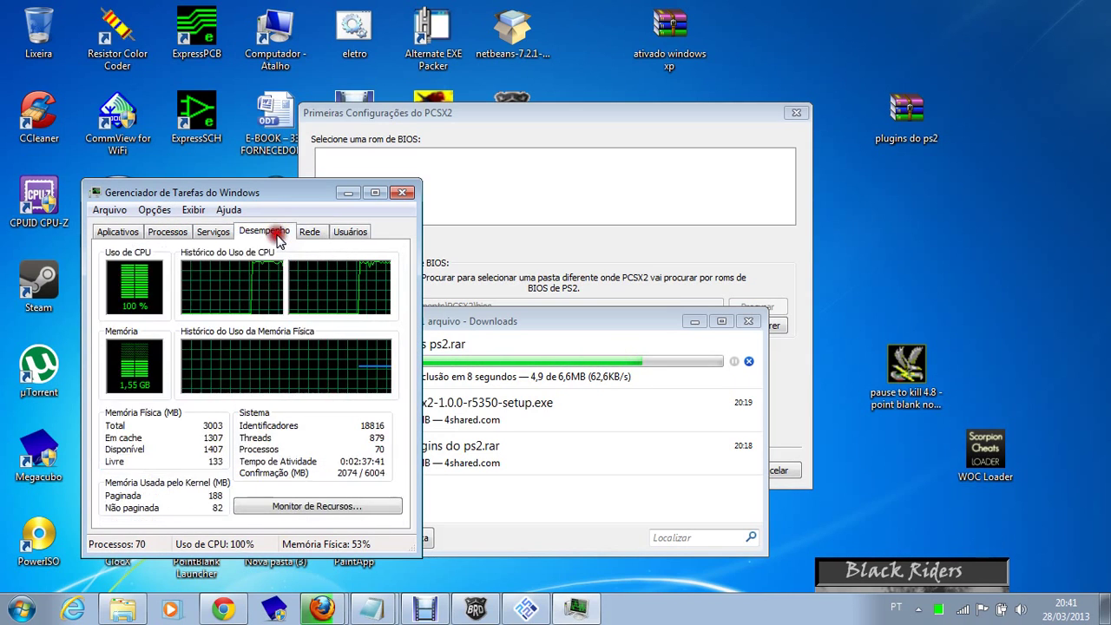
click(402, 191)
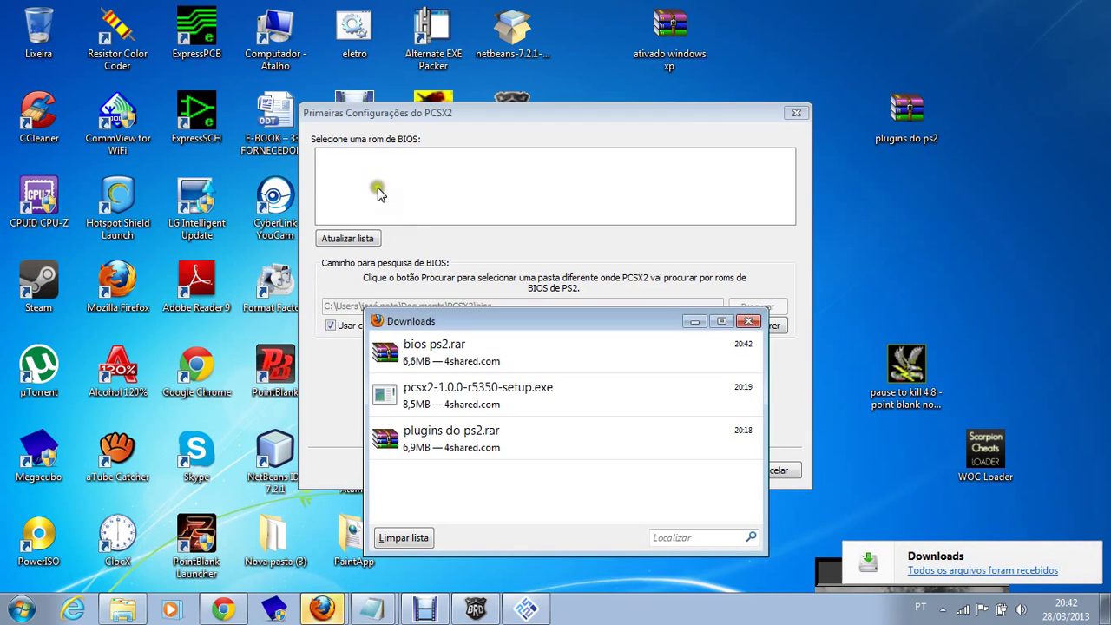
Place the downloaded bios ps2.rar on the desktop below the plugins do ps2 archive and close the Downloads window.
click(462, 355)
drag(464, 356, 912, 282)
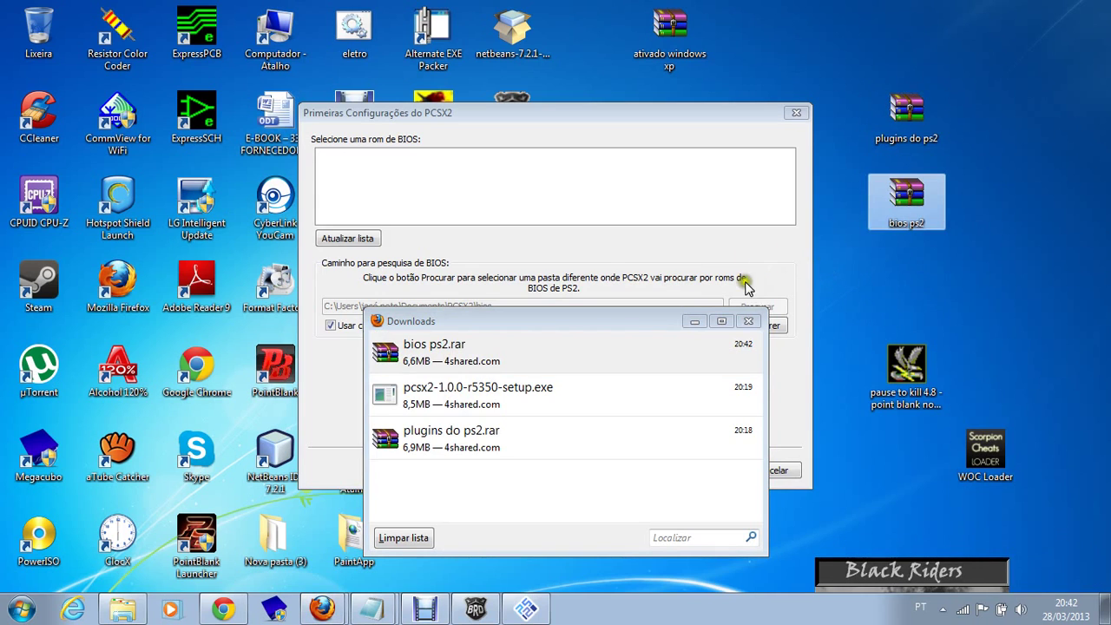
click(749, 321)
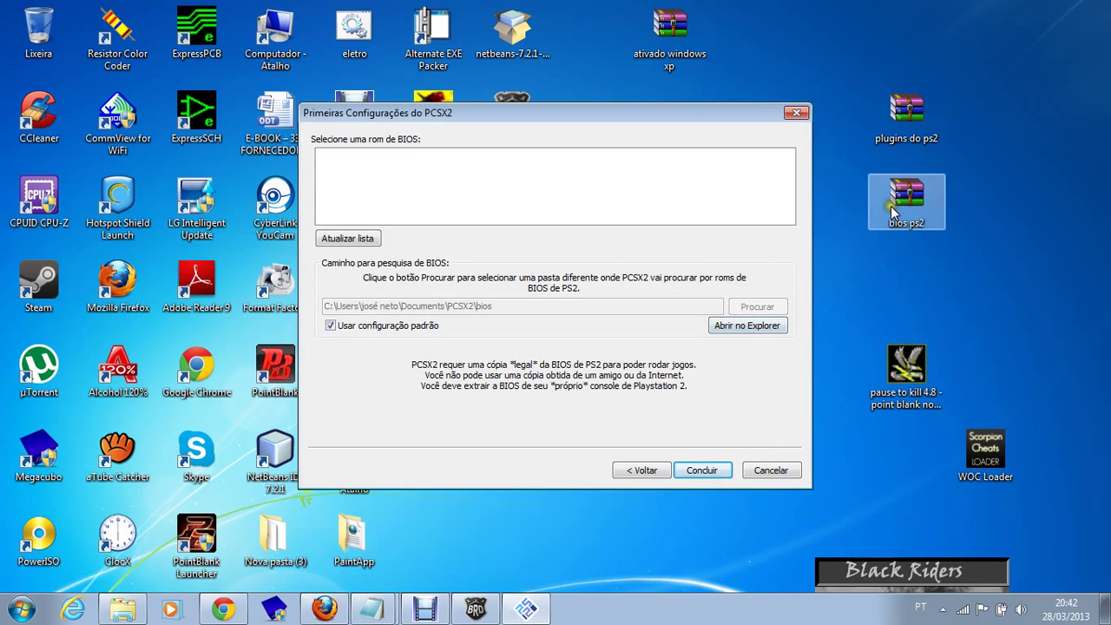
Move the PCSX2 setup window out of the way and extract the bios ps2 archive into its own folder on the desktop.
drag(684, 122, 679, 448)
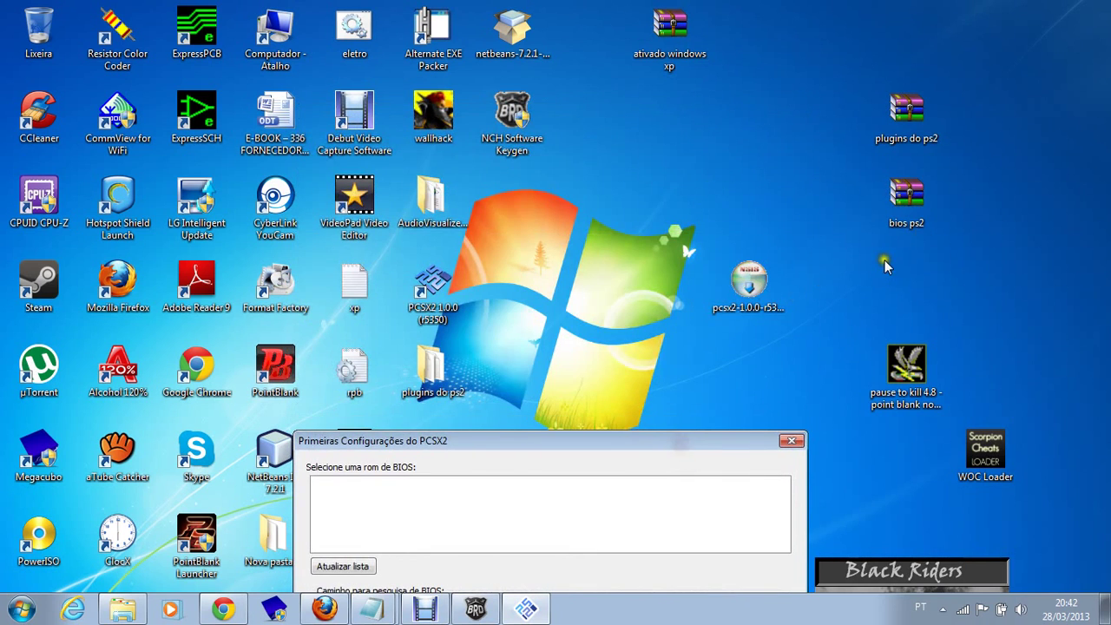
right_click(927, 206)
click(936, 265)
drag(547, 443, 714, 195)
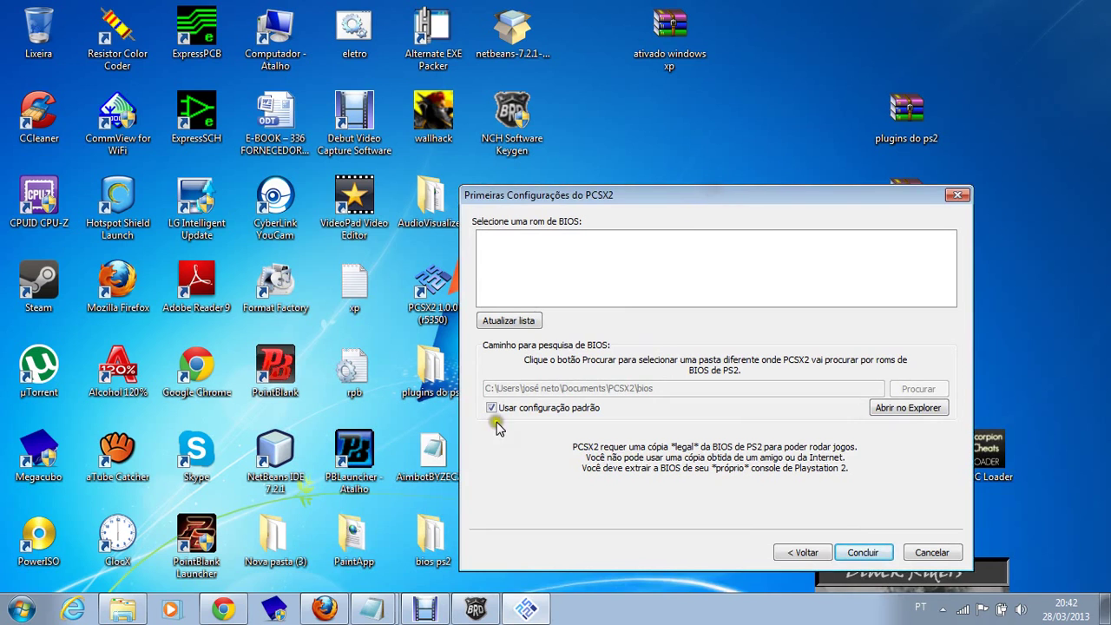
Copy all the files in the extracted bios ps2 folder on the desktop and close the folder.
drag(605, 196, 627, 92)
double_click(439, 566)
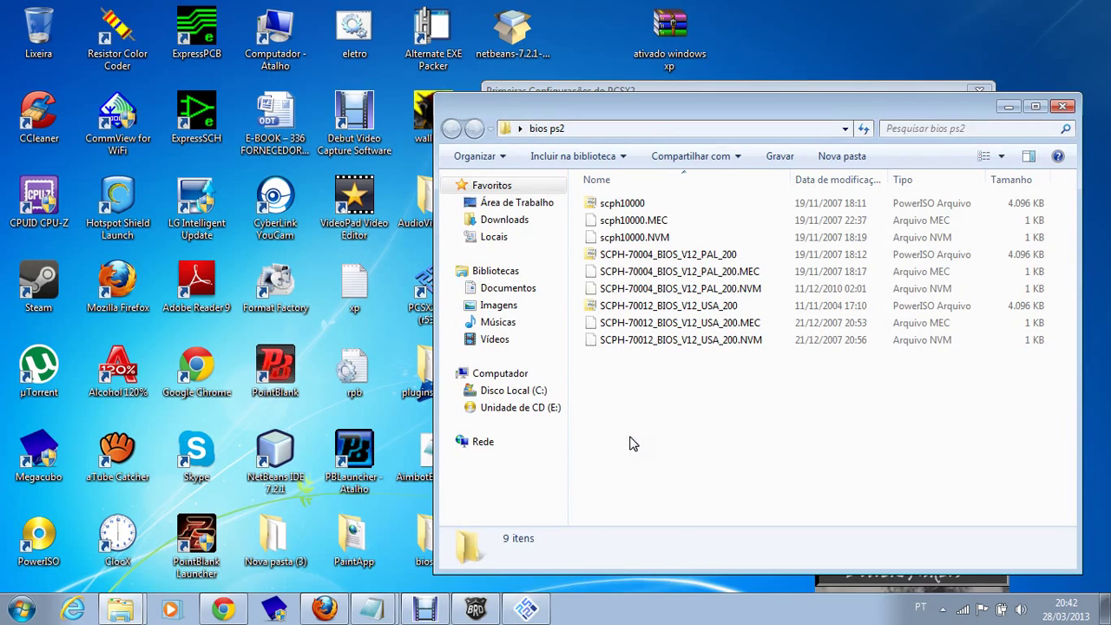
key(ctrl+a)
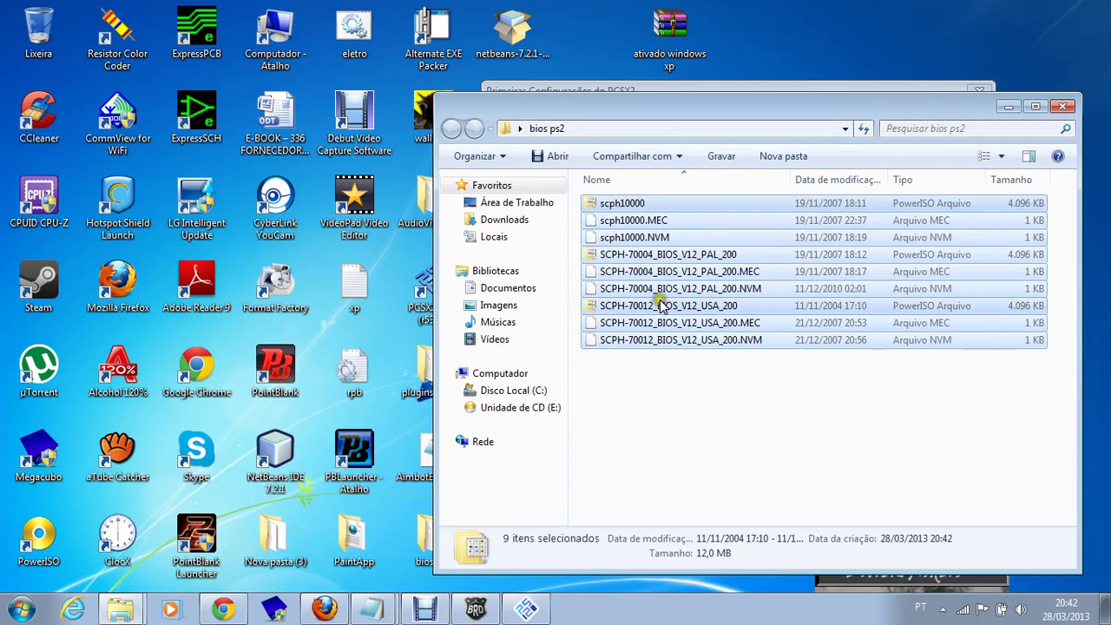
right_click(663, 307)
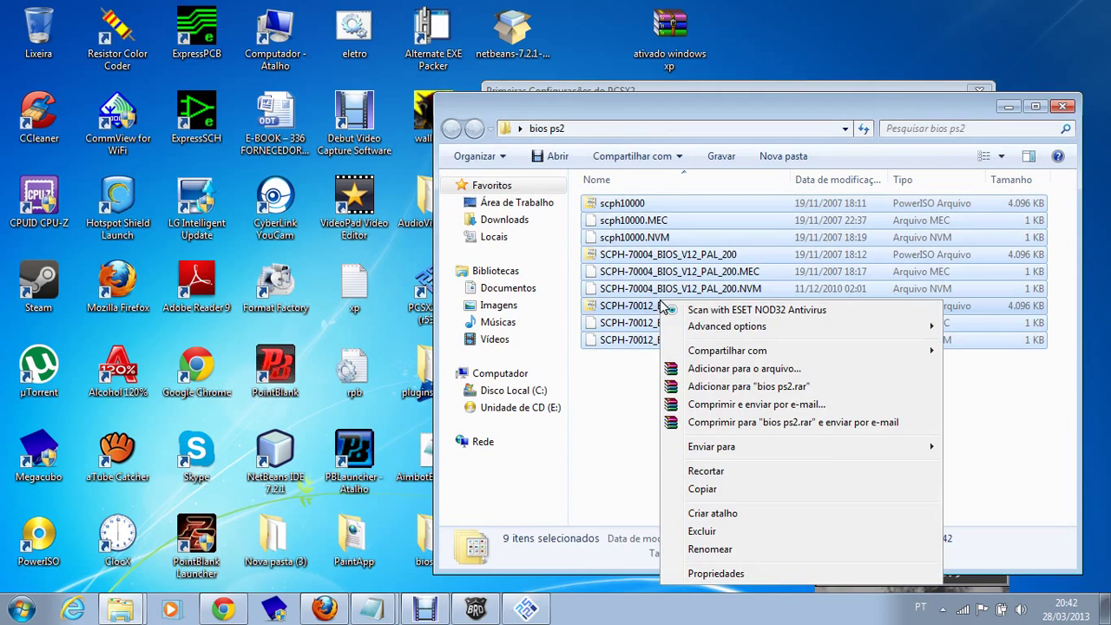
click(733, 492)
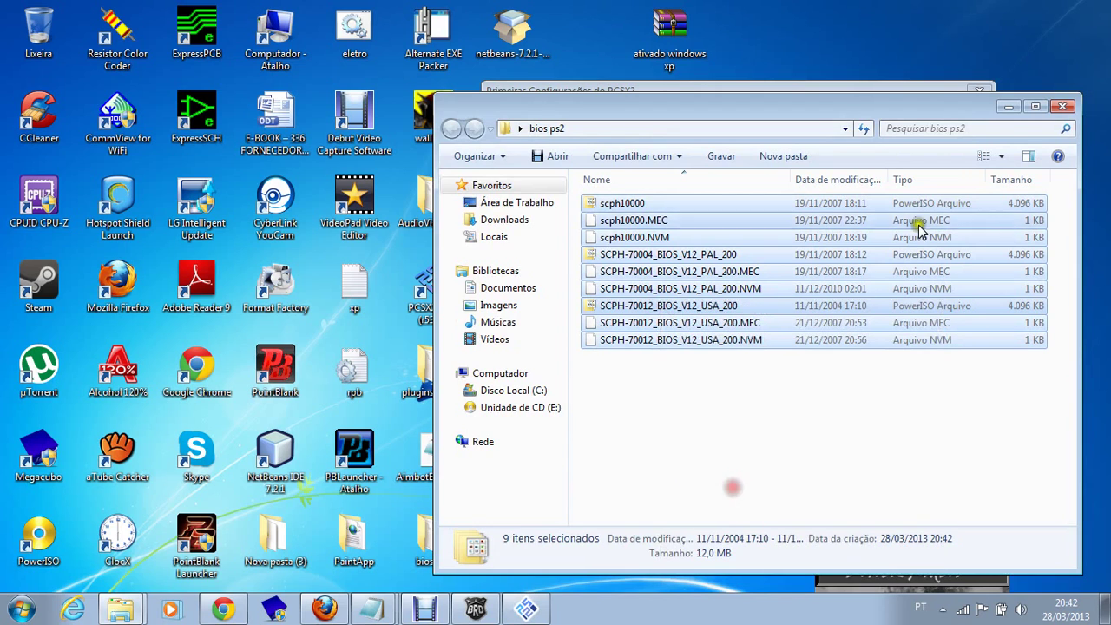
click(1062, 107)
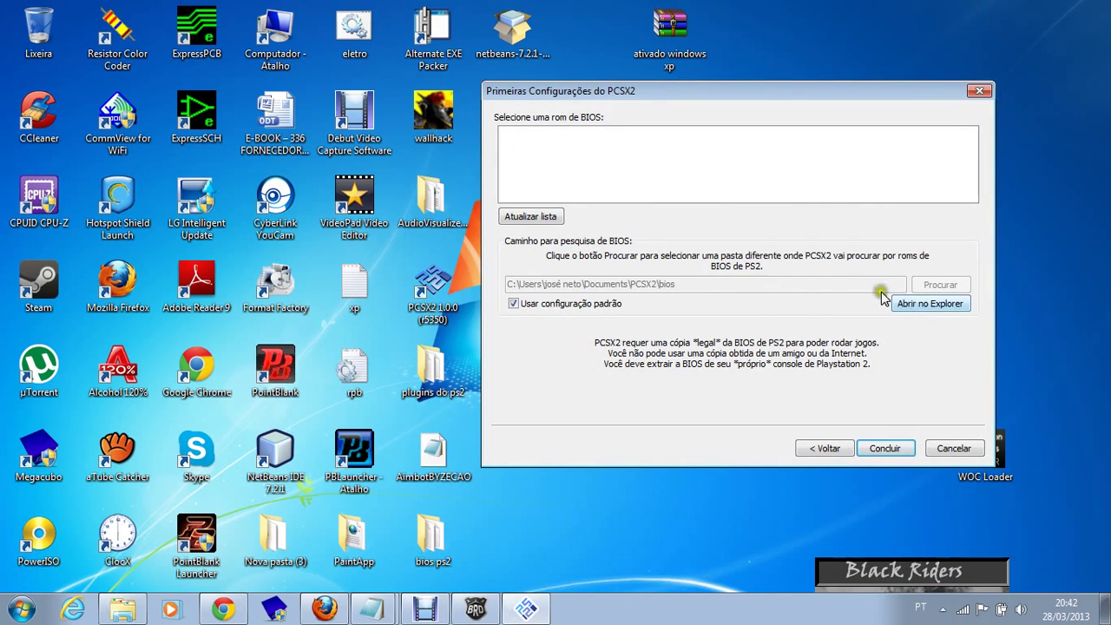
Open the default PCSX2 BIOS search folder from the setup, paste the copied BIOS files into it and close the folder.
click(903, 304)
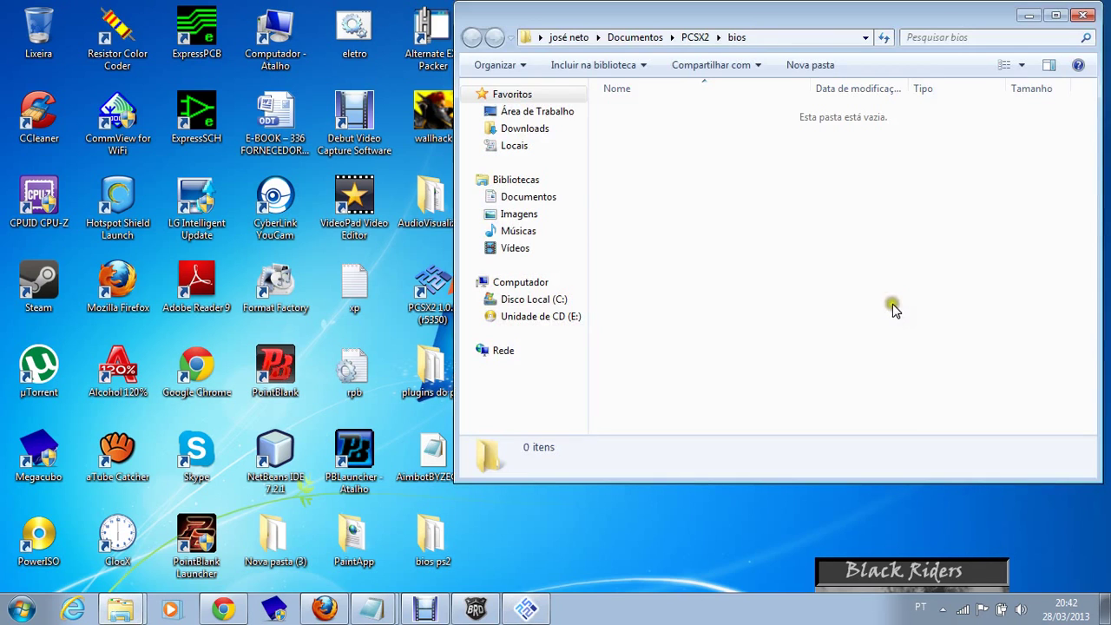
right_click(713, 192)
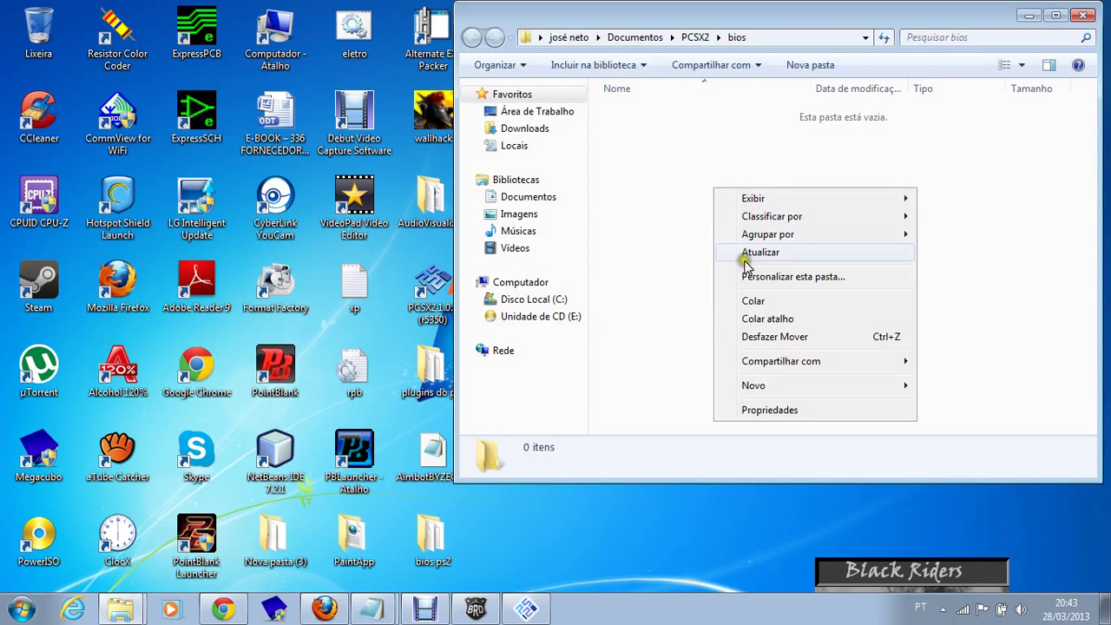
click(757, 300)
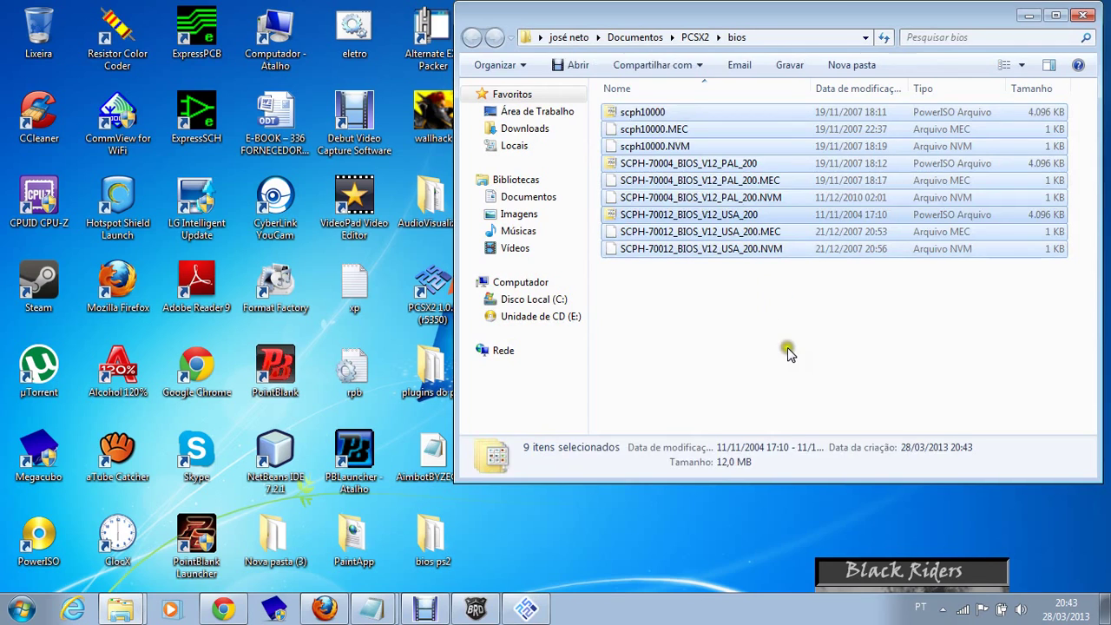
click(788, 347)
click(1082, 15)
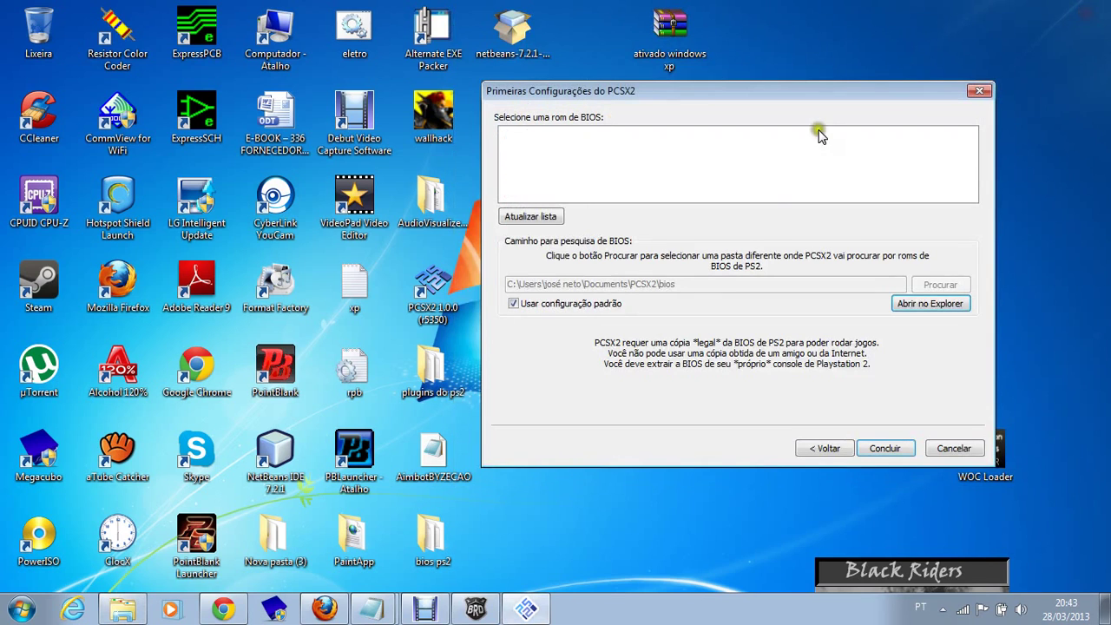
Refresh the BIOS list, select the Japan v01.00 (17/01/2000) Console BIOS and finish the first-time PCSX2 configuration.
click(558, 217)
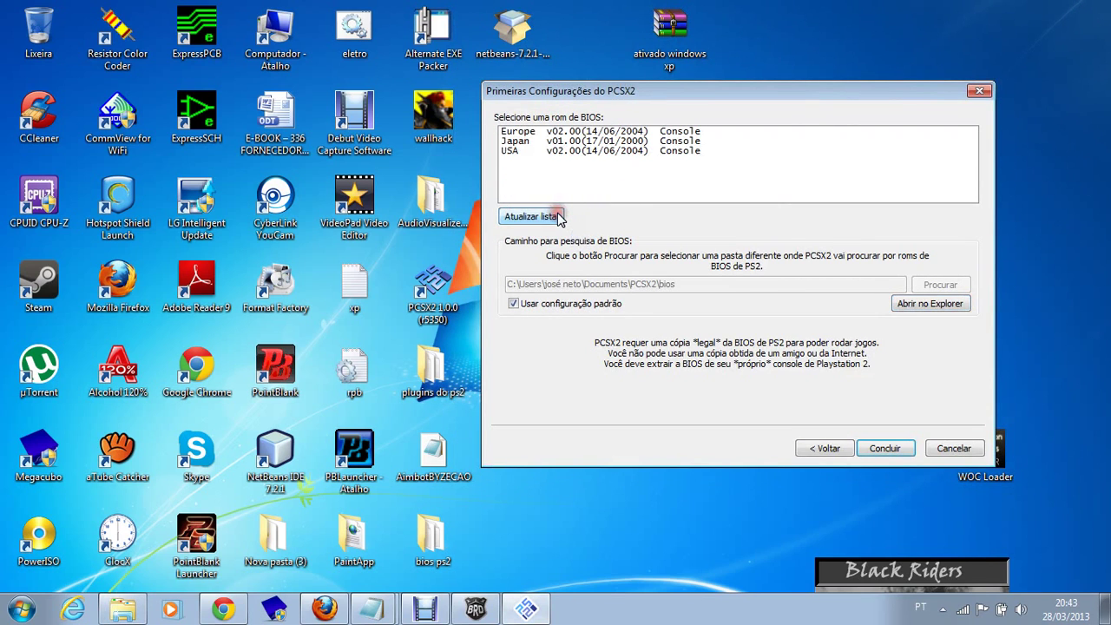
click(529, 141)
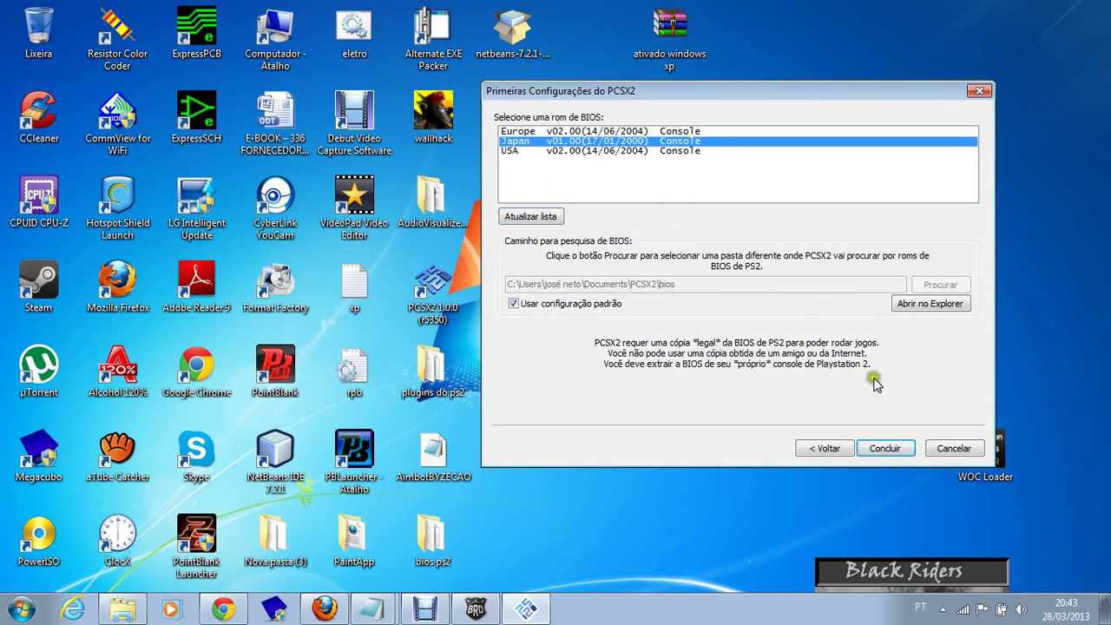
click(881, 447)
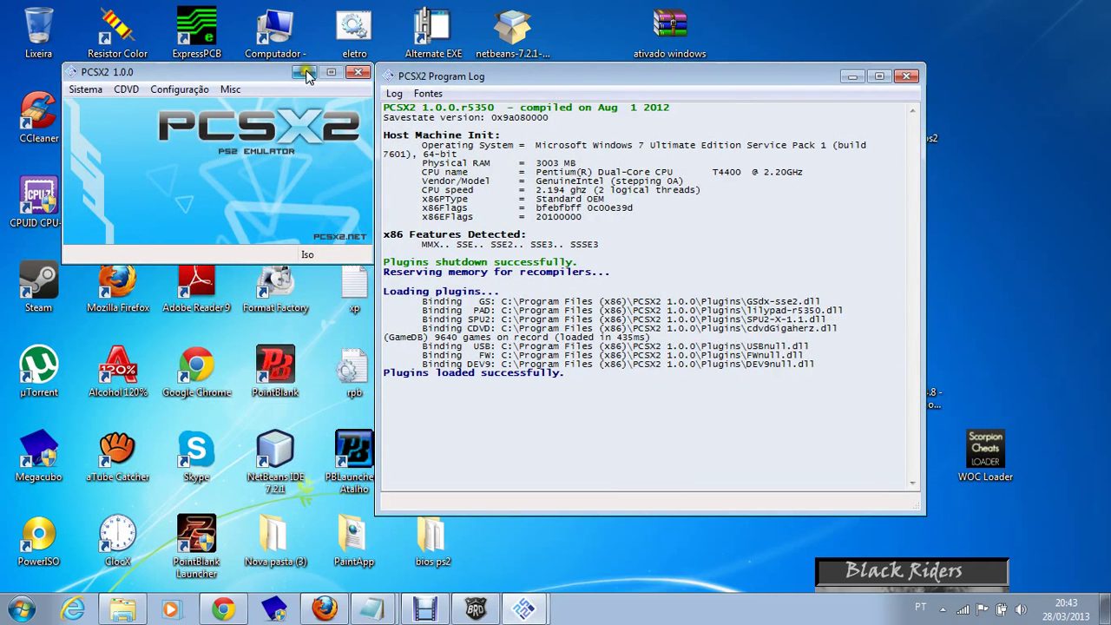
View the ISO source selection for a full CDVD load and cancel it without choosing a file.
click(87, 89)
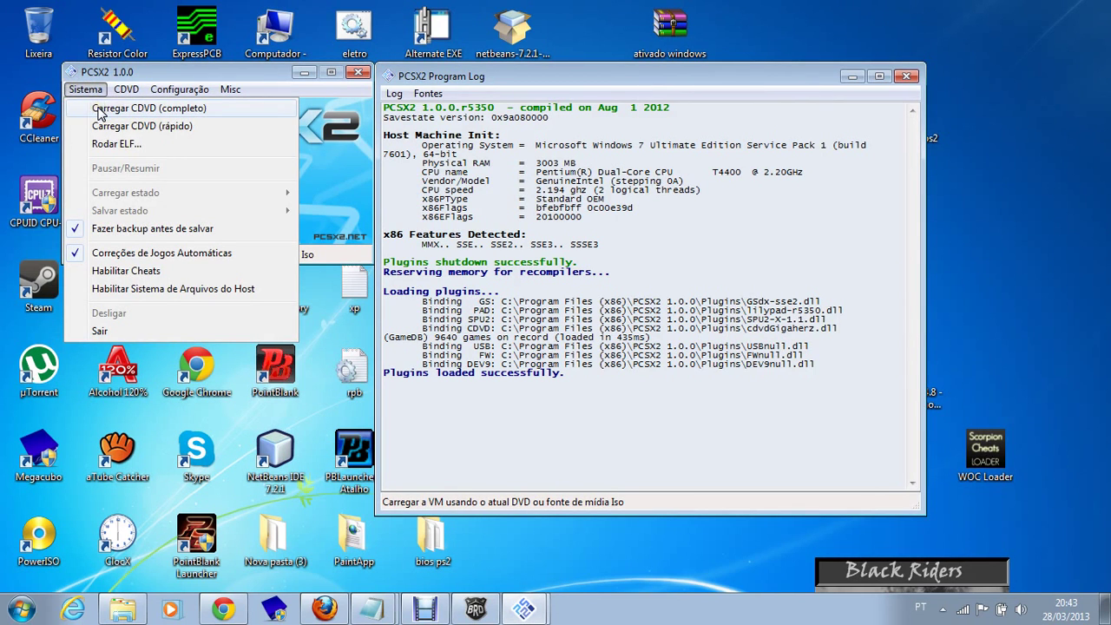
click(97, 108)
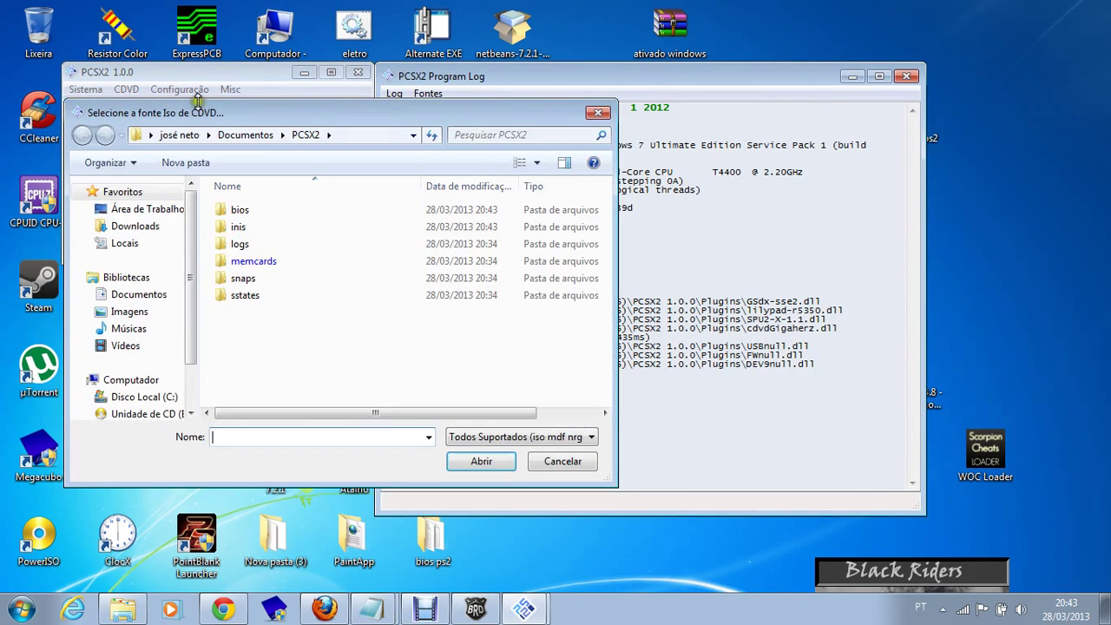
click(599, 113)
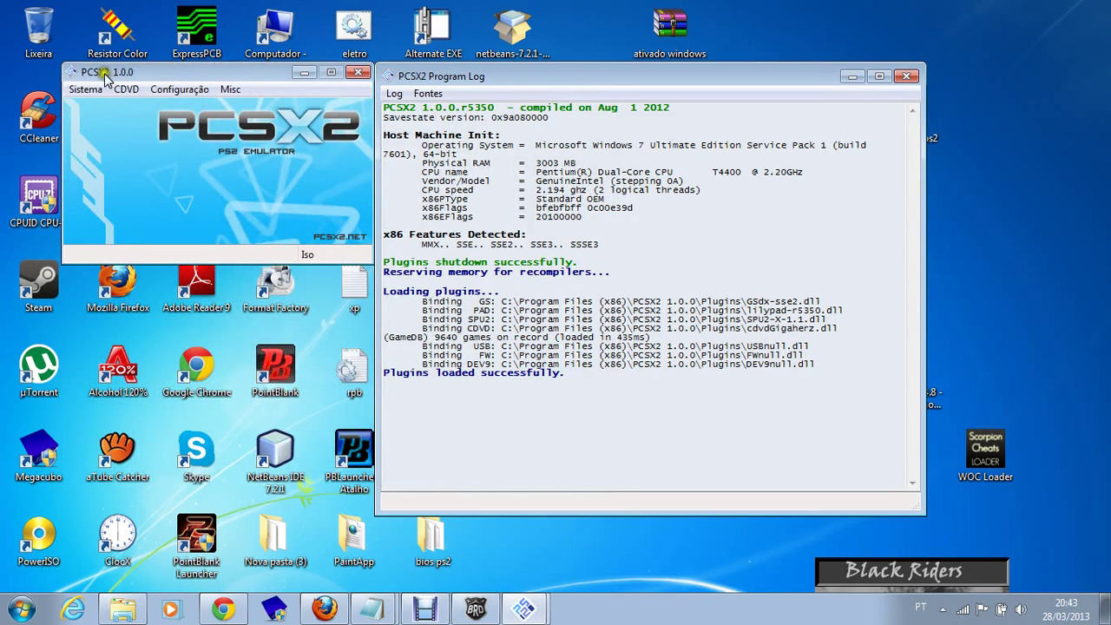
Look over the PCSX2 menus and close the PCSX2 Program Log window.
click(79, 92)
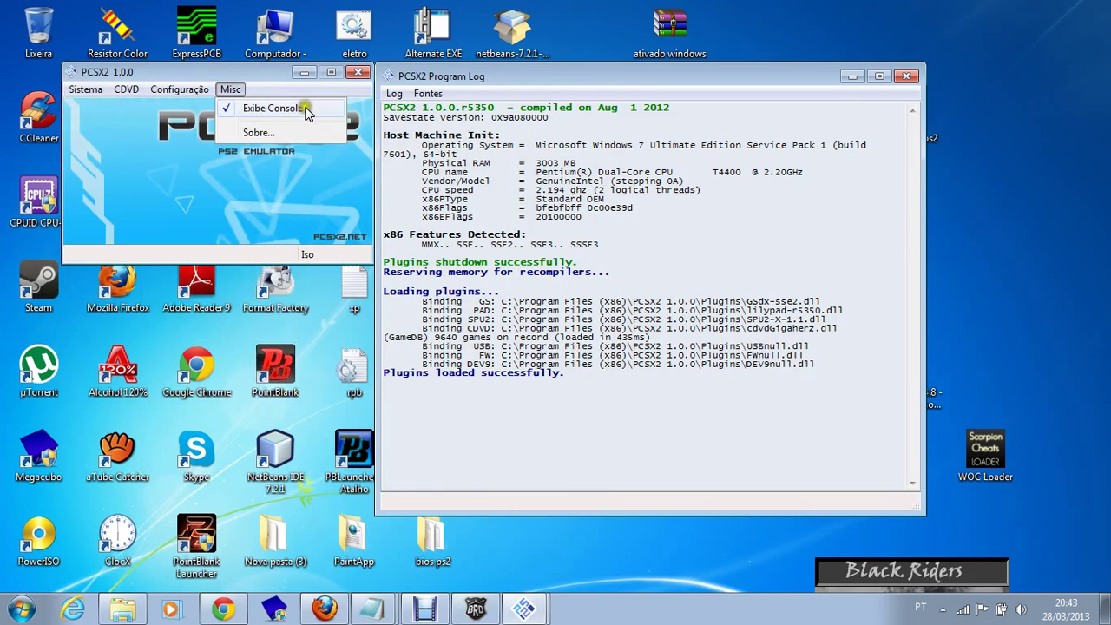
click(572, 160)
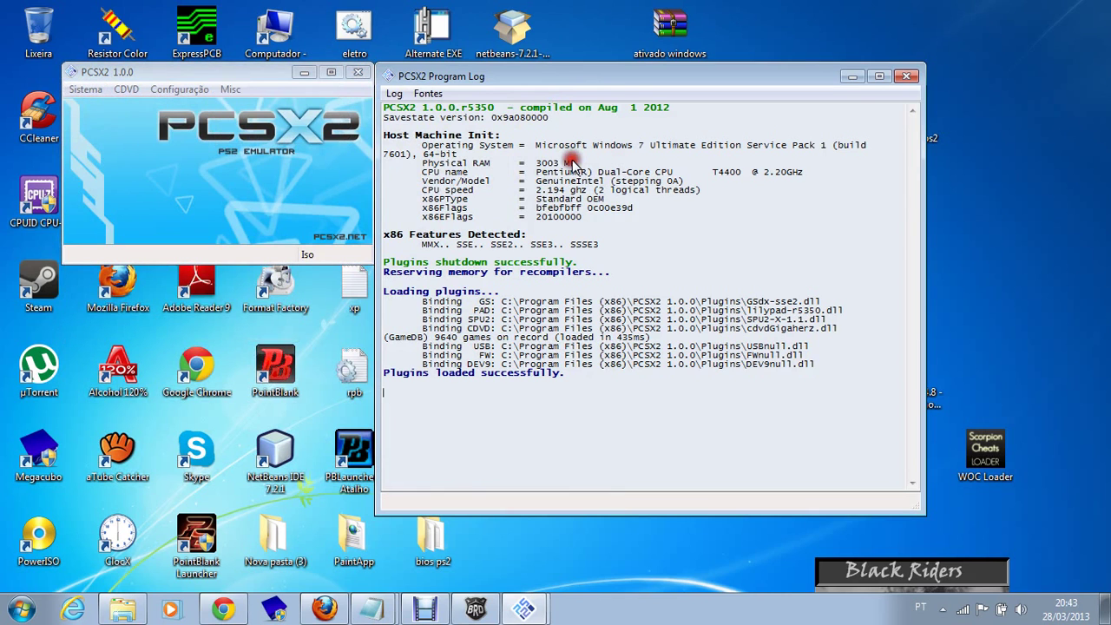
click(905, 75)
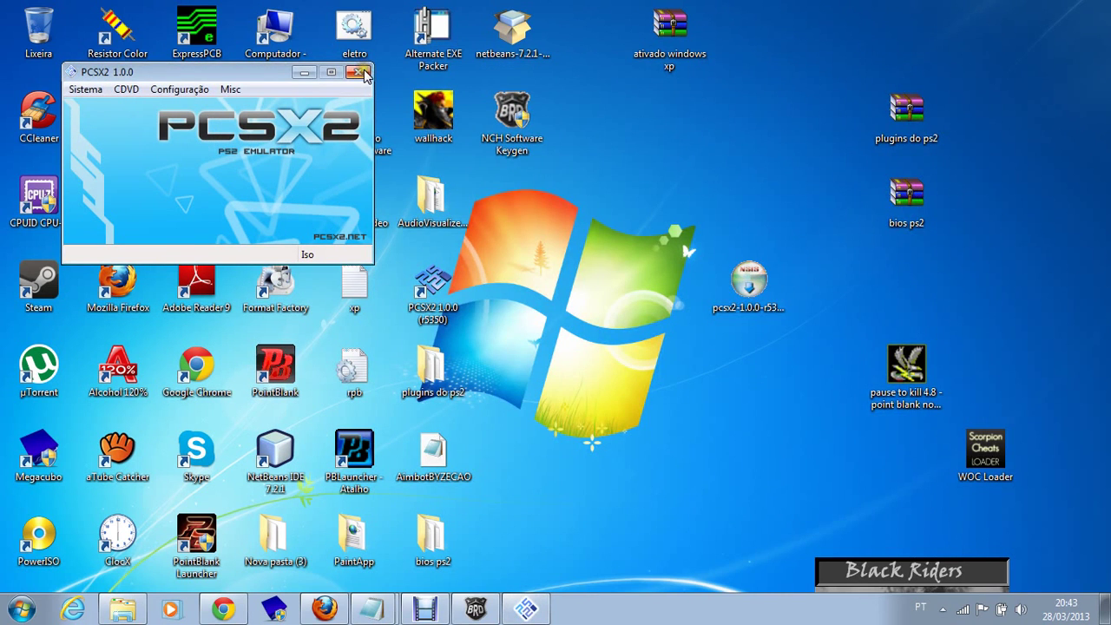